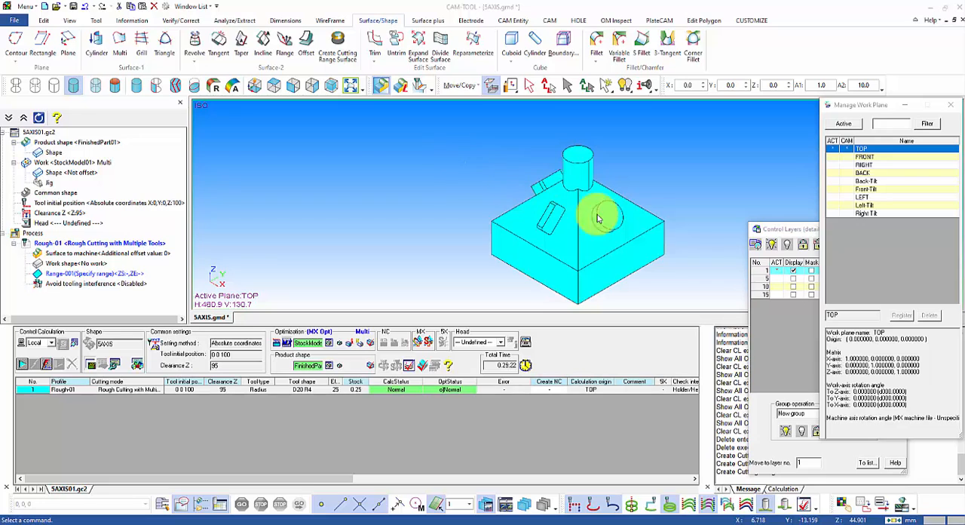
# Step: Activate the Back-Tilt work plane, view it from the top direction and make layer 20 the active layer
pyautogui.click(835, 183)
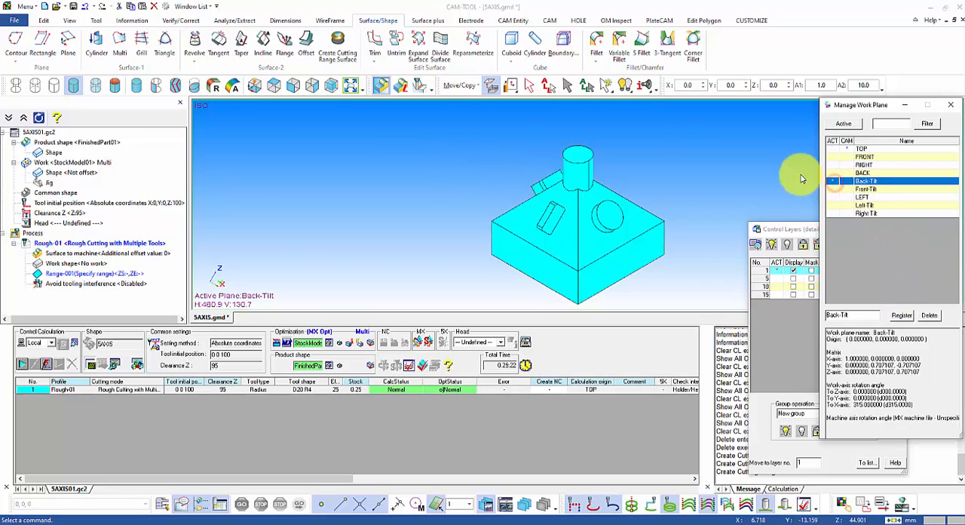
pyautogui.click(273, 86)
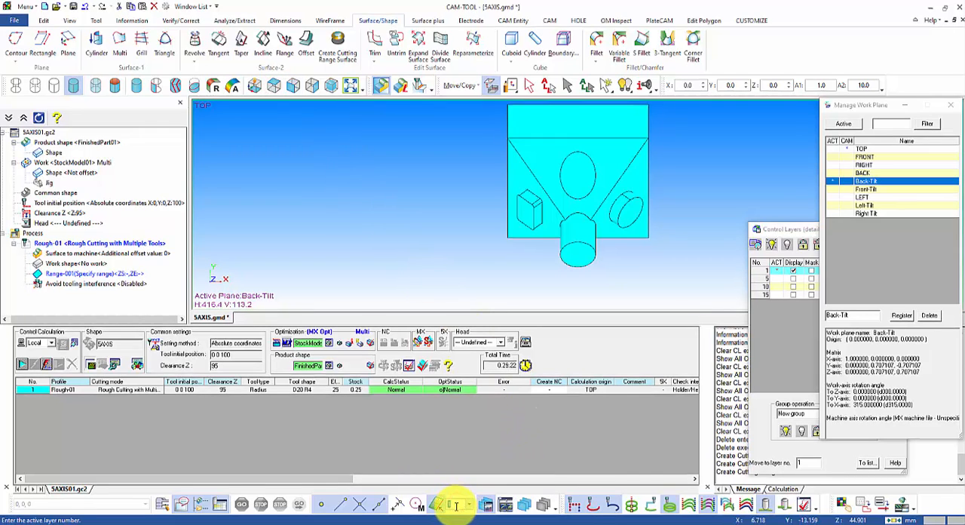
pyautogui.press('Return')
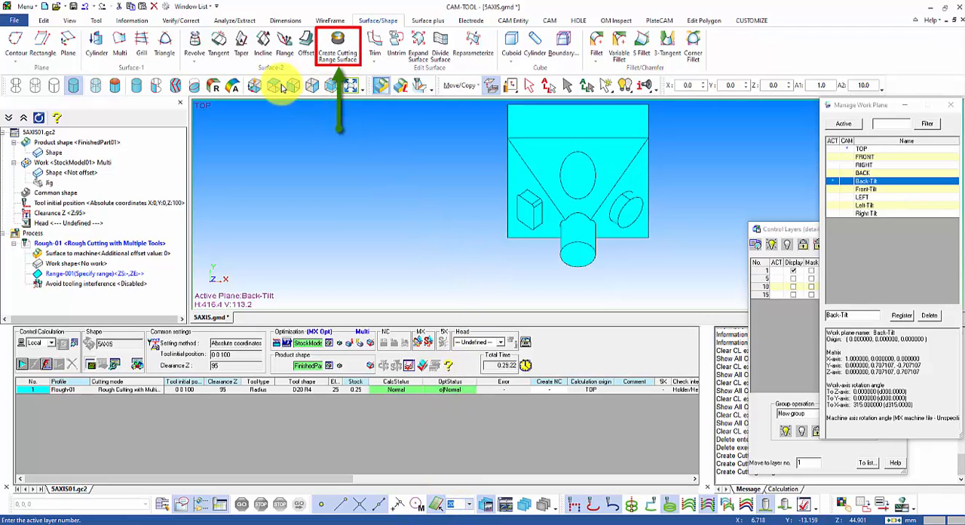
# Step: Configure Create Cutting Range Surface without tangent or horizontal surfaces, and set the distance to 100
pyautogui.click(334, 52)
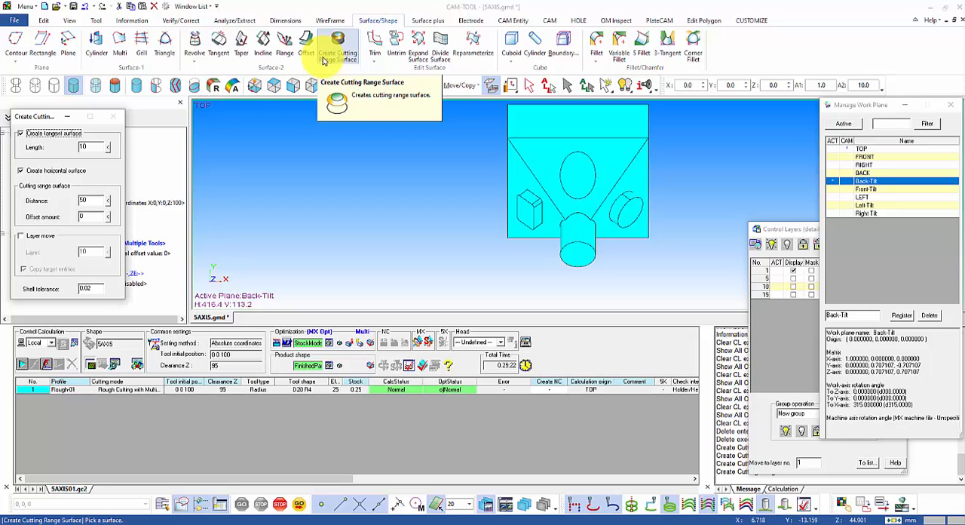
pyautogui.click(20, 134)
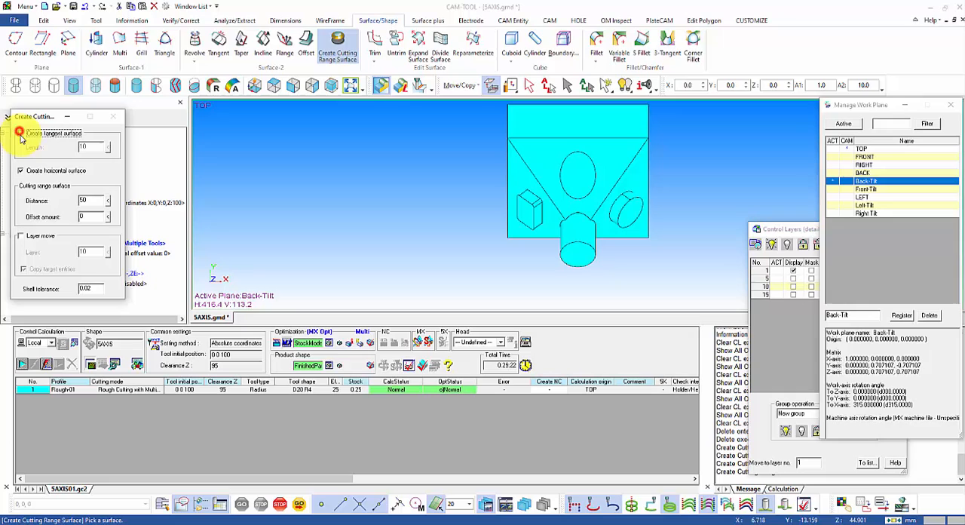
pyautogui.click(21, 171)
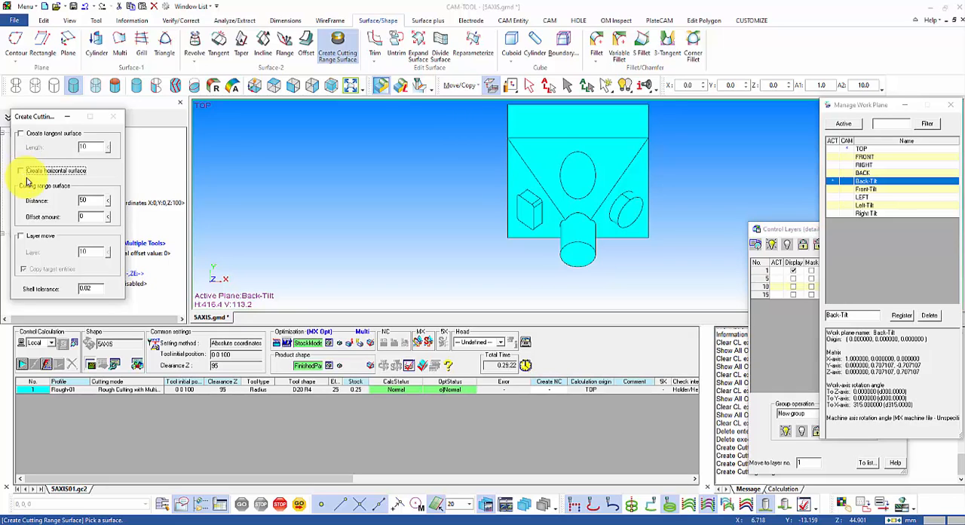
pyautogui.doubleClick(90, 201)
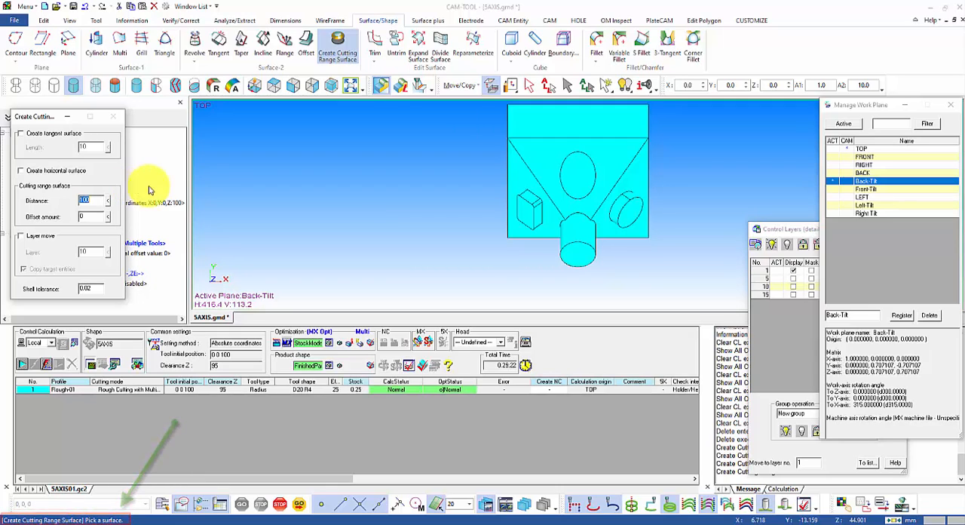
# Step: Create a cutting range surface from the triangular sloped face facing the Back-Tilt plane
pyautogui.click(528, 163)
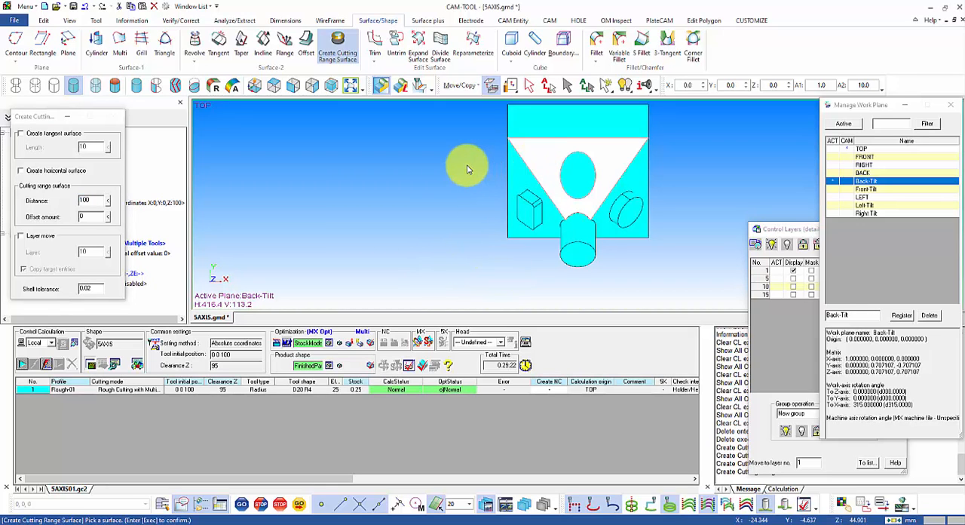
pyautogui.rightClick(414, 155)
pyautogui.click(432, 163)
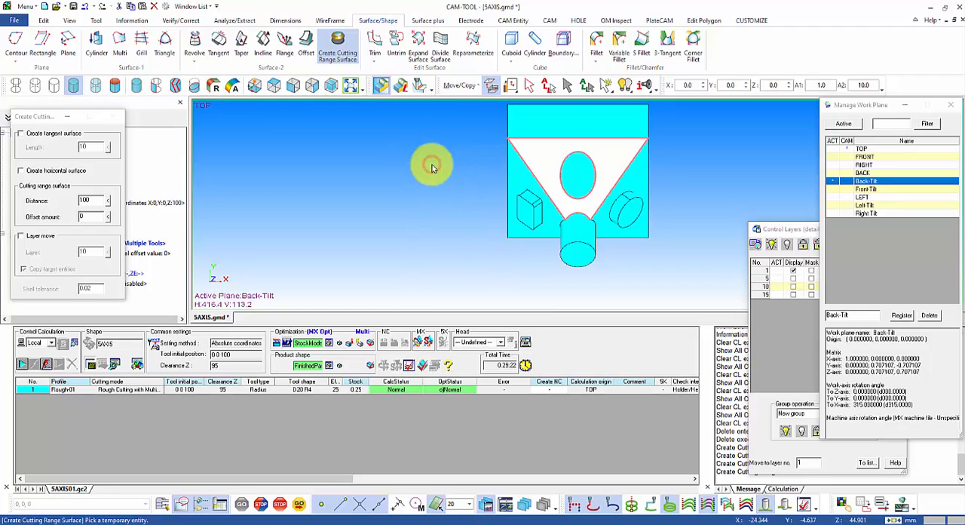
pyautogui.click(534, 183)
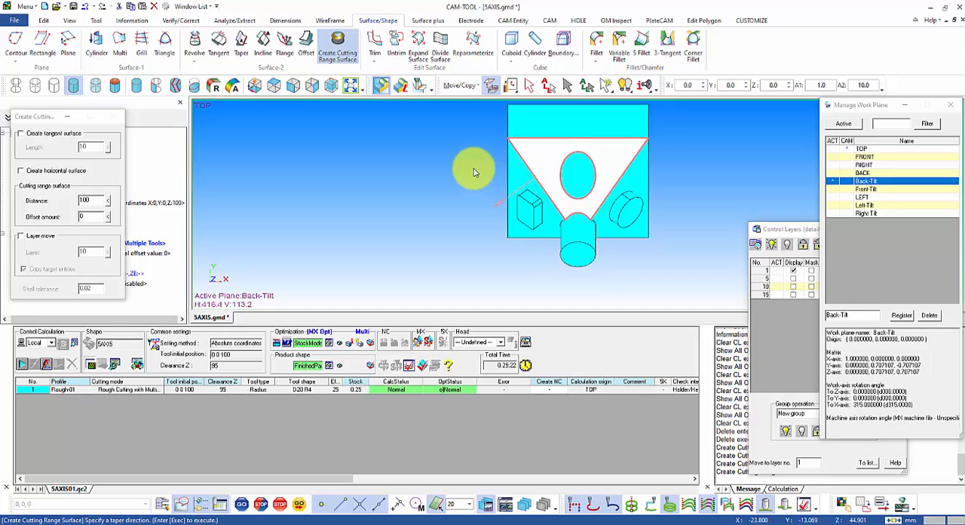
pyautogui.rightClick(425, 164)
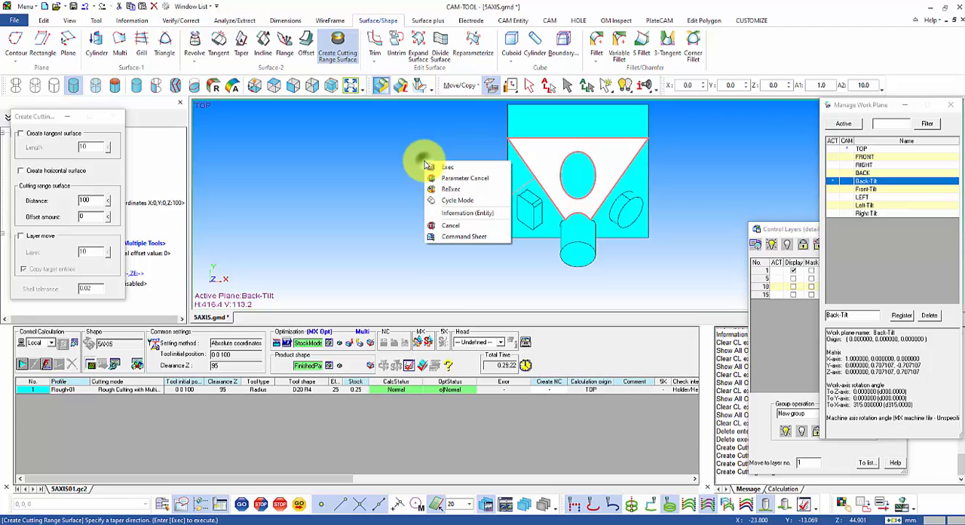
pyautogui.click(445, 171)
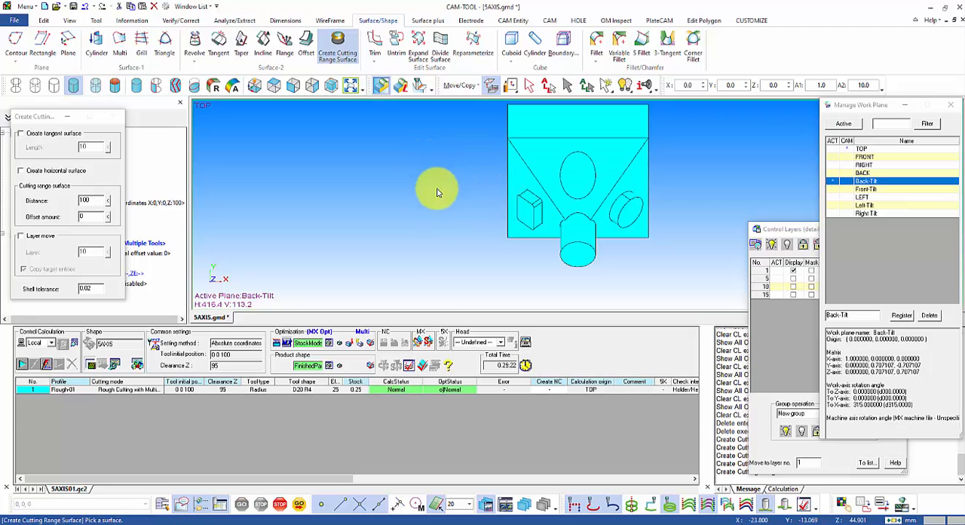
pyautogui.moveTo(433, 201); pyautogui.dragTo(829, 134, button='middle')
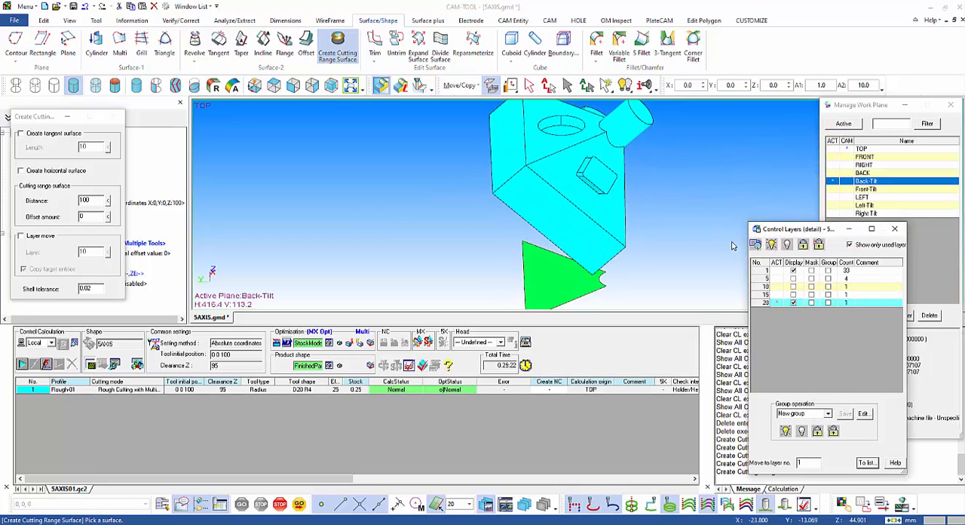
# Step: Activate the Front-Tilt work plane and create a cutting range surface from its triangular sloped face on layer 40
pyautogui.doubleClick(835, 189)
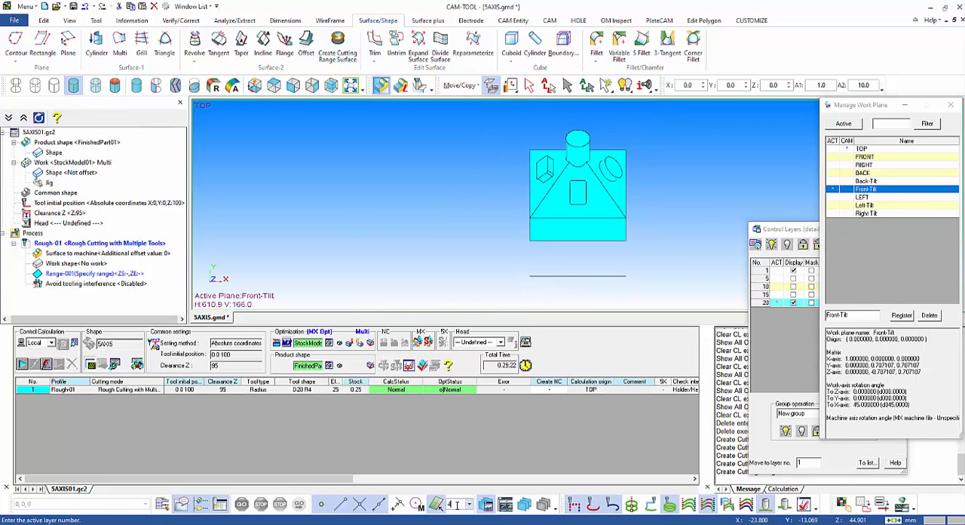
pyautogui.rightClick(505, 197)
pyautogui.click(522, 203)
pyautogui.rightClick(450, 197)
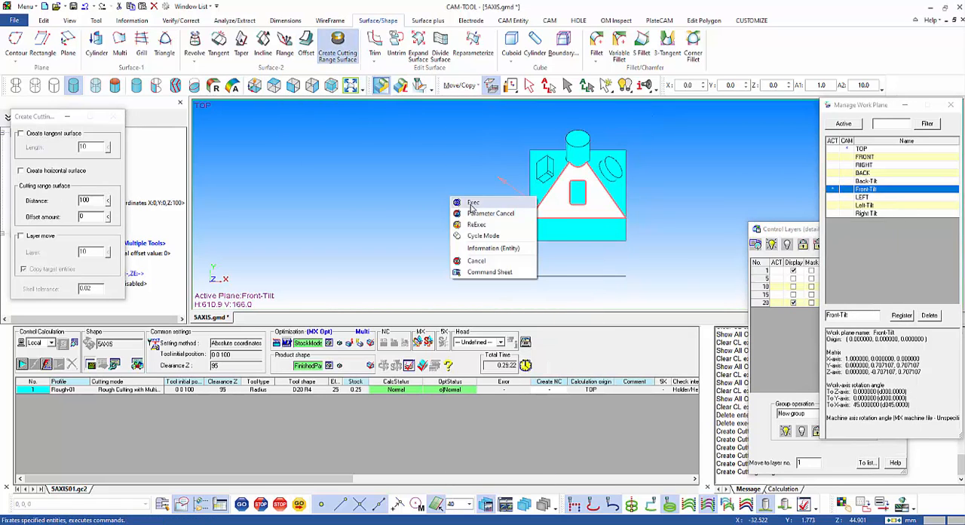
pyautogui.click(469, 203)
# Step: Activate the Left-Tilt work plane and create a cutting range surface from its triangular sloped face on layer 60
pyautogui.doubleClick(834, 205)
pyautogui.click(279, 80)
pyautogui.click(469, 504)
pyautogui.click(457, 463)
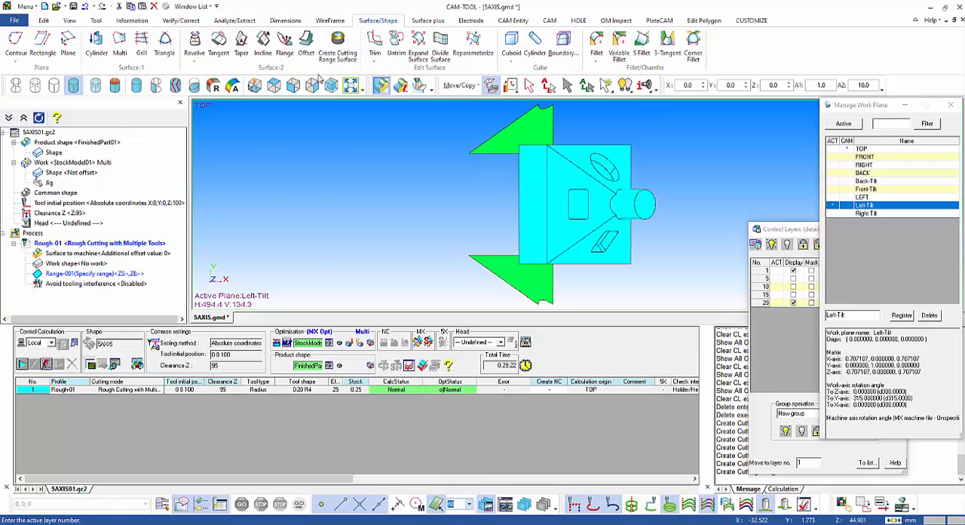
pyautogui.click(338, 47)
pyautogui.click(556, 242)
pyautogui.rightClick(413, 198)
pyautogui.click(431, 204)
pyautogui.click(579, 173)
pyautogui.rightClick(324, 187)
pyautogui.click(342, 195)
pyautogui.moveTo(393, 180); pyautogui.dragTo(454, 178, button='middle')
# Step: Activate the Right Tilt work plane and create a cutting range surface from its triangular sloped face on layer 80
pyautogui.doubleClick(835, 214)
pyautogui.click(276, 83)
pyautogui.click(338, 46)
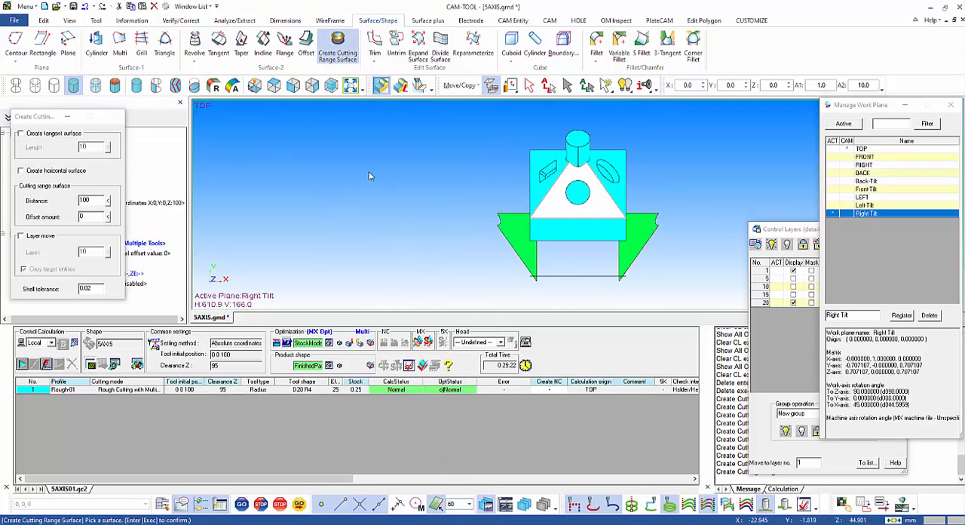
pyautogui.click(86, 7)
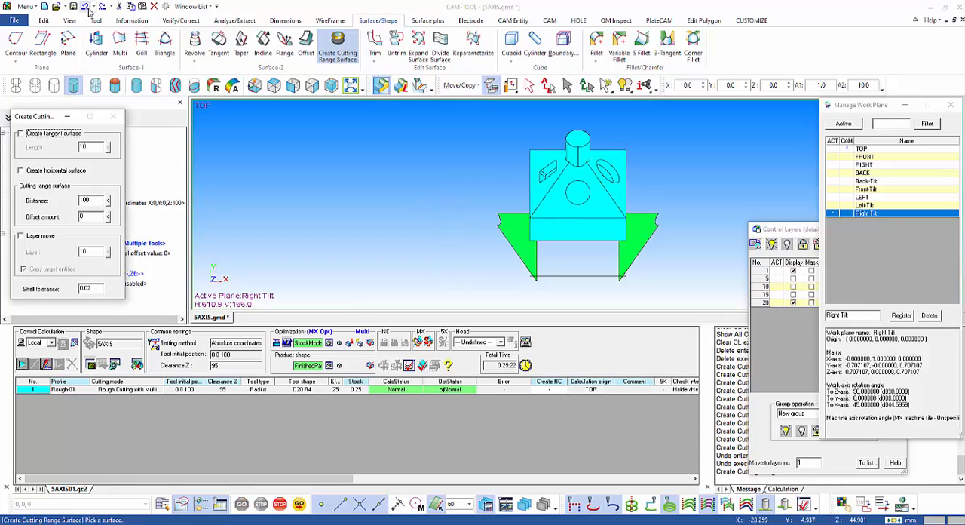
pyautogui.click(468, 503)
pyautogui.click(353, 55)
pyautogui.click(558, 197)
pyautogui.rightClick(406, 186)
pyautogui.click(424, 192)
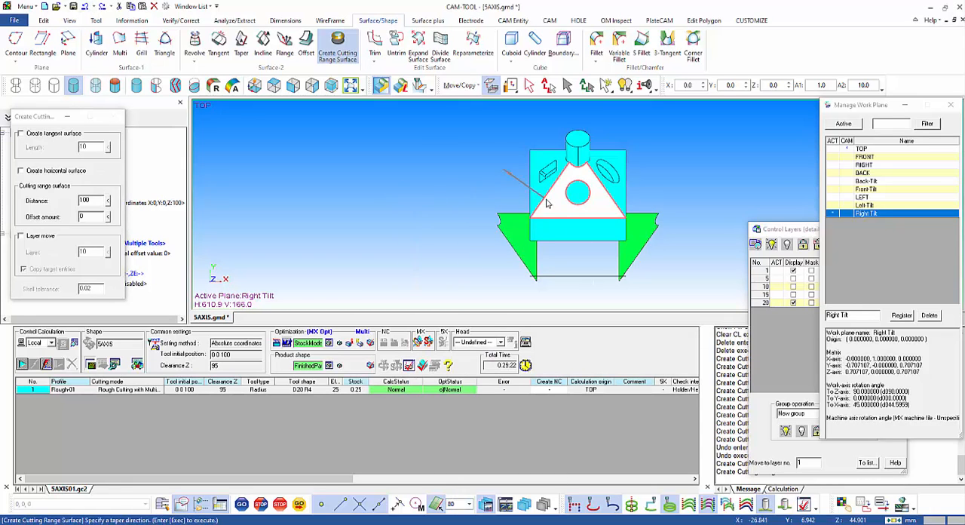
pyautogui.rightClick(424, 192)
pyautogui.moveTo(443, 199); pyautogui.dragTo(498, 162, button='middle')
# Step: Reactivate the TOP work plane and inspect the four cutting range surfaces in an isometric view
pyautogui.doubleClick(835, 149)
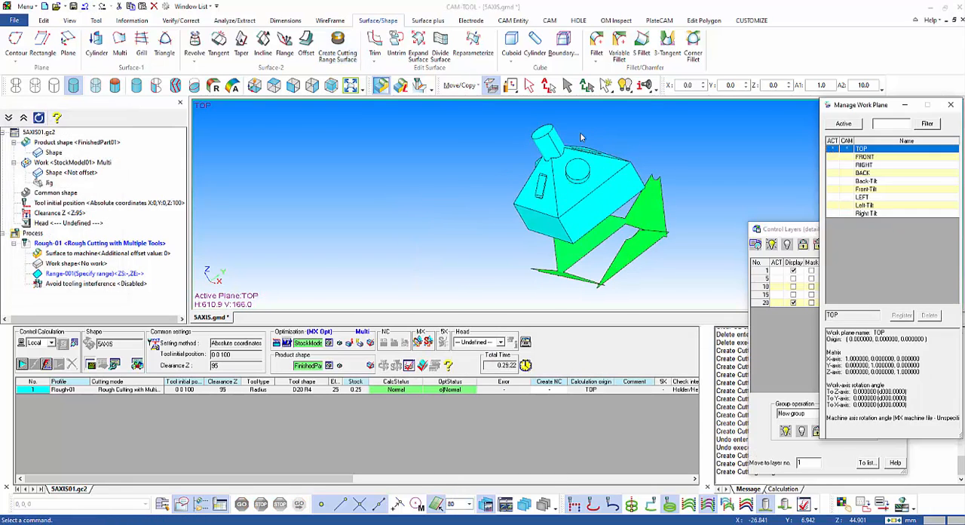
pyautogui.click(273, 85)
pyautogui.moveTo(485, 237); pyautogui.dragTo(629, 189, button='middle')
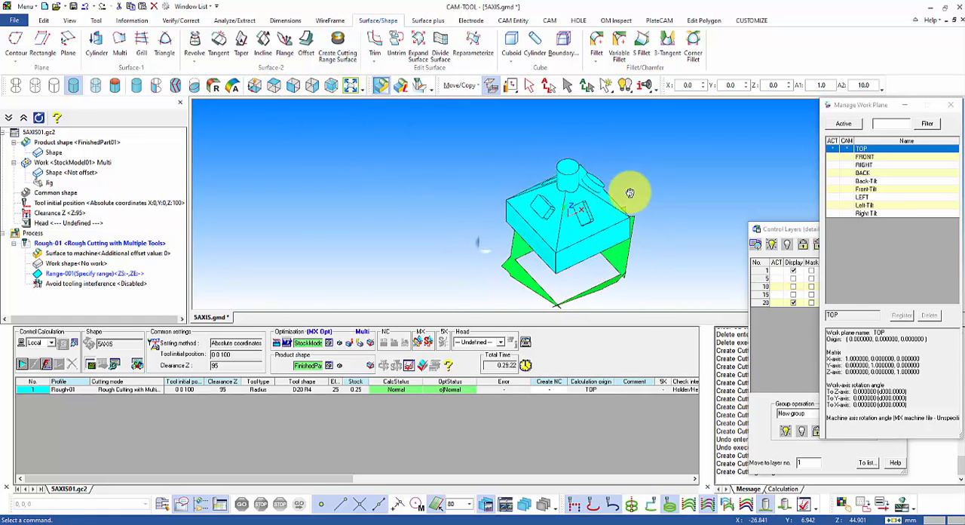
pyautogui.click(345, 85)
pyautogui.scroll(4, 624, 228)
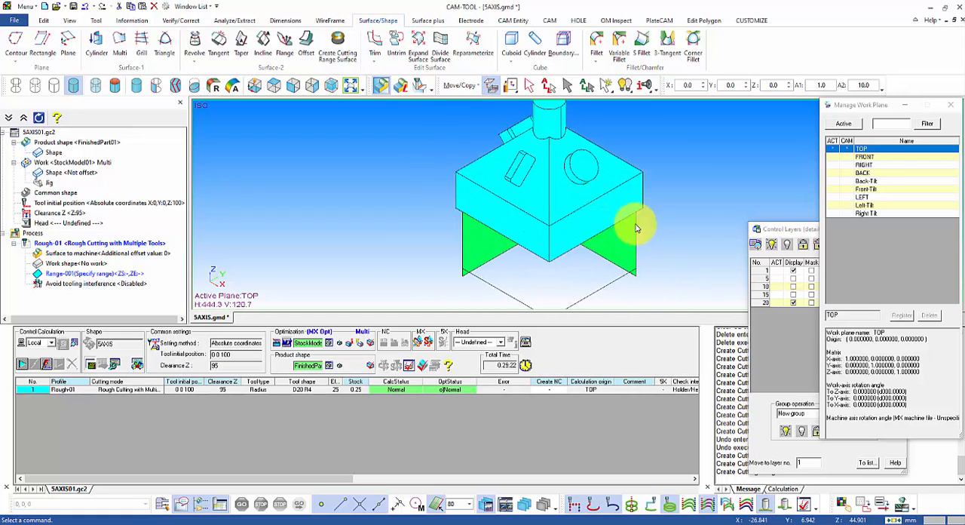
pyautogui.moveTo(633, 228); pyautogui.dragTo(546, 221, button='middle')
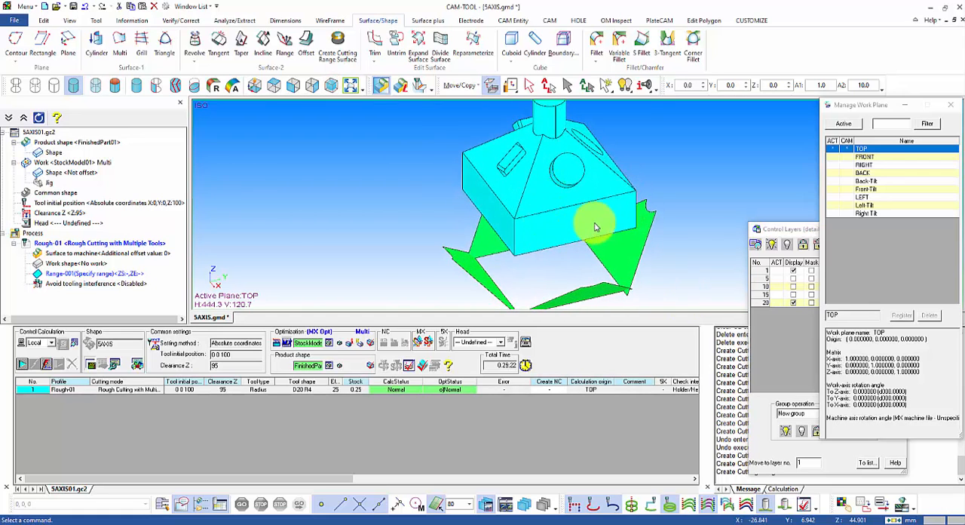
# Step: Hide layers 80, 60, 40 and 20 in the layer control, and make layer 20 the active layer
pyautogui.click(756, 232)
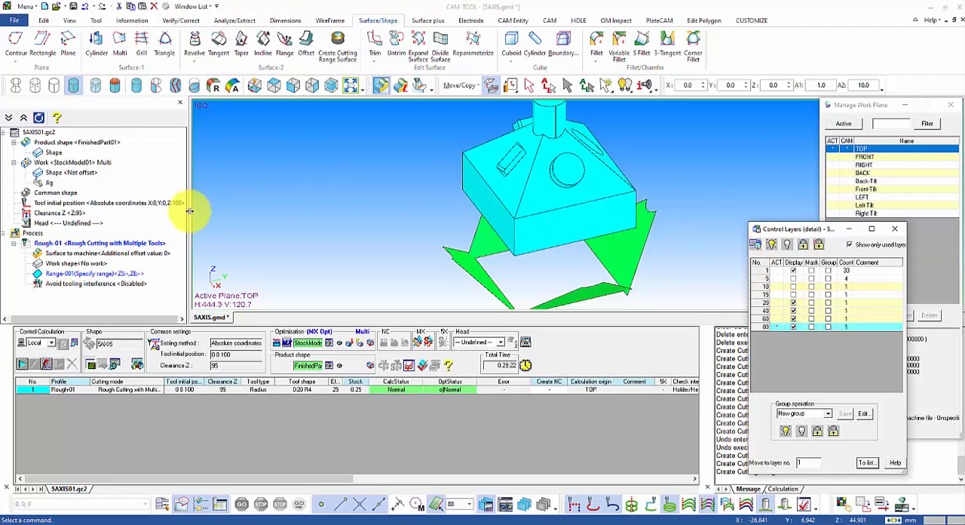
pyautogui.click(794, 326)
pyautogui.click(794, 320)
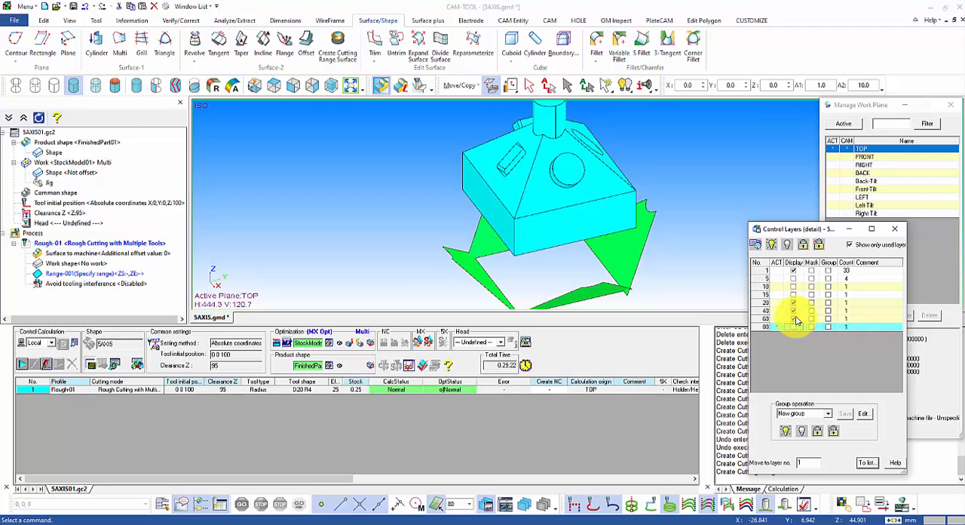
pyautogui.click(794, 312)
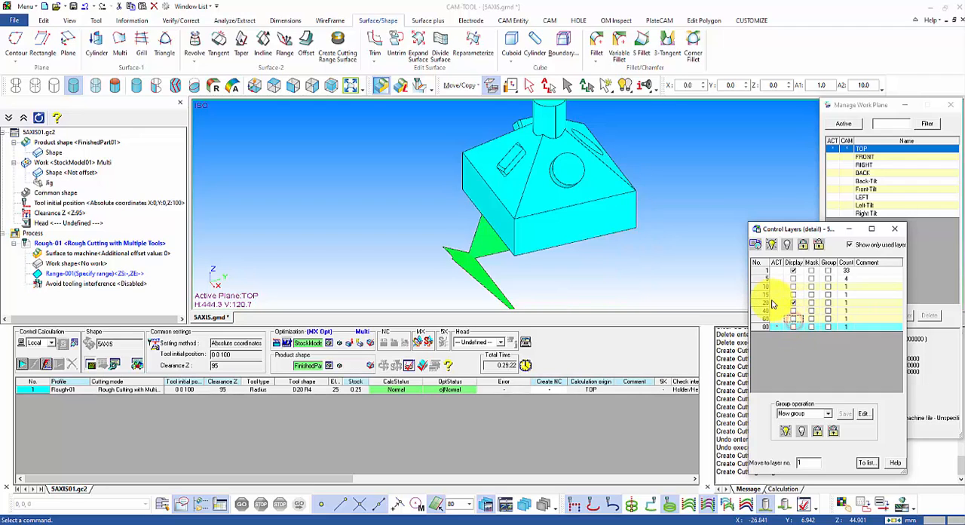
pyautogui.click(794, 302)
pyautogui.click(777, 303)
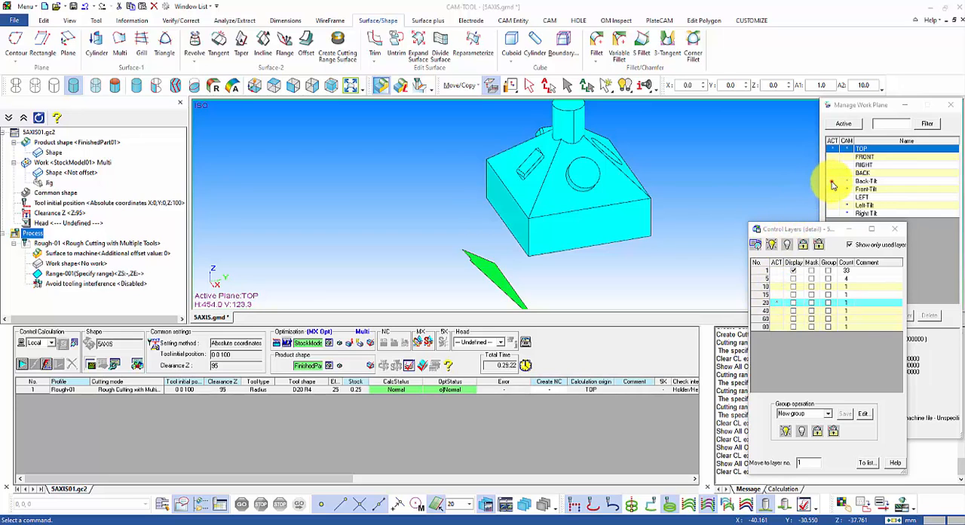
# Step: Activate the Back-Tilt work plane and start a Z-level Rough Cutting with Multiple Tools profile named Rough-Back
pyautogui.click(834, 182)
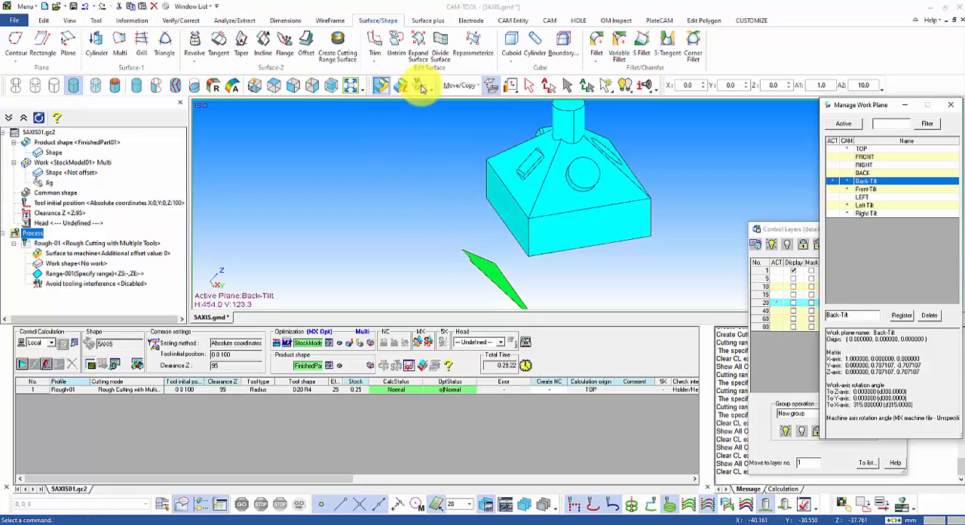
pyautogui.click(550, 20)
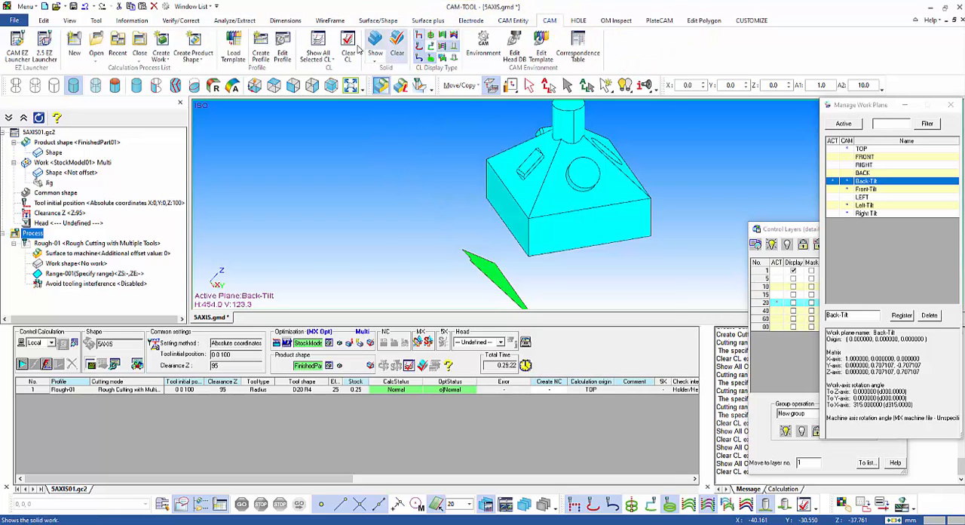
pyautogui.click(260, 51)
pyautogui.click(319, 92)
pyautogui.write('Rough')
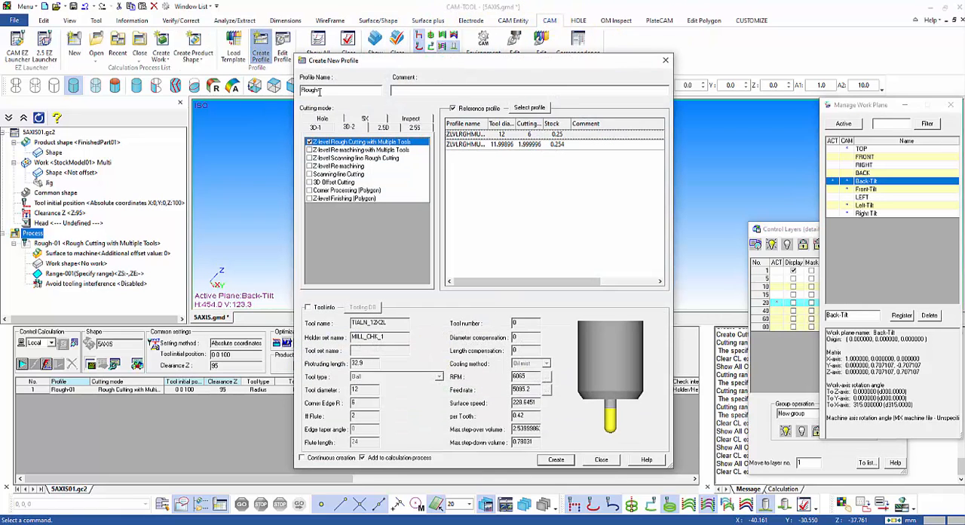
pyautogui.write('-Back')
# Step: Assign the 8 mm bull cutter TIALN8X1_5 with the STEEL_25_TO_35_HRC ROUGH condition and a holder, and create the profile
pyautogui.click(308, 307)
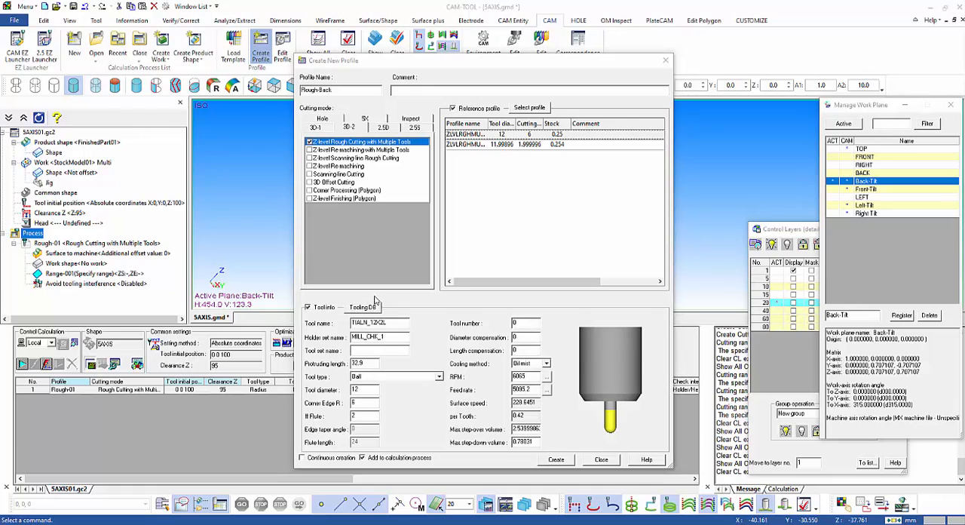
pyautogui.click(374, 305)
pyautogui.click(74, 281)
pyautogui.click(27, 290)
pyautogui.click(74, 417)
pyautogui.click(201, 55)
pyautogui.click(319, 344)
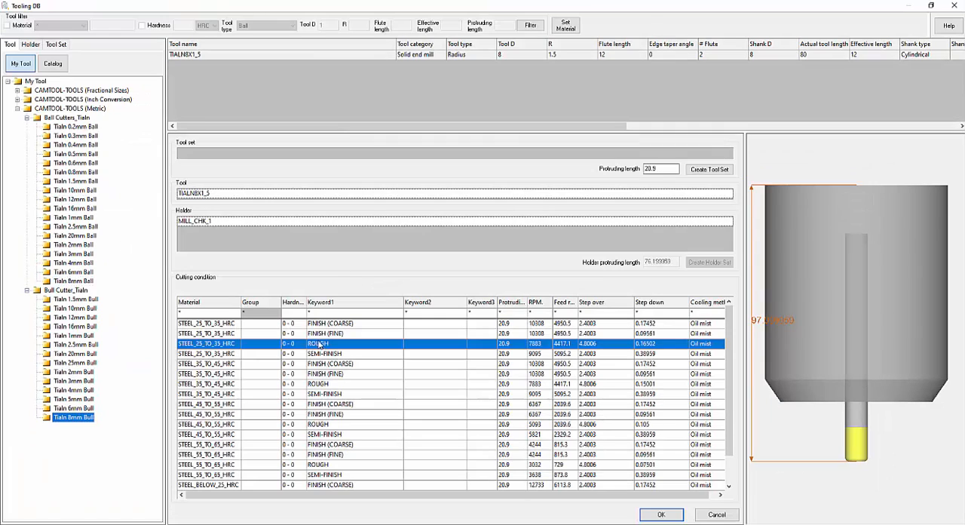
pyautogui.click(33, 44)
pyautogui.click(196, 65)
pyautogui.click(662, 514)
pyautogui.click(560, 459)
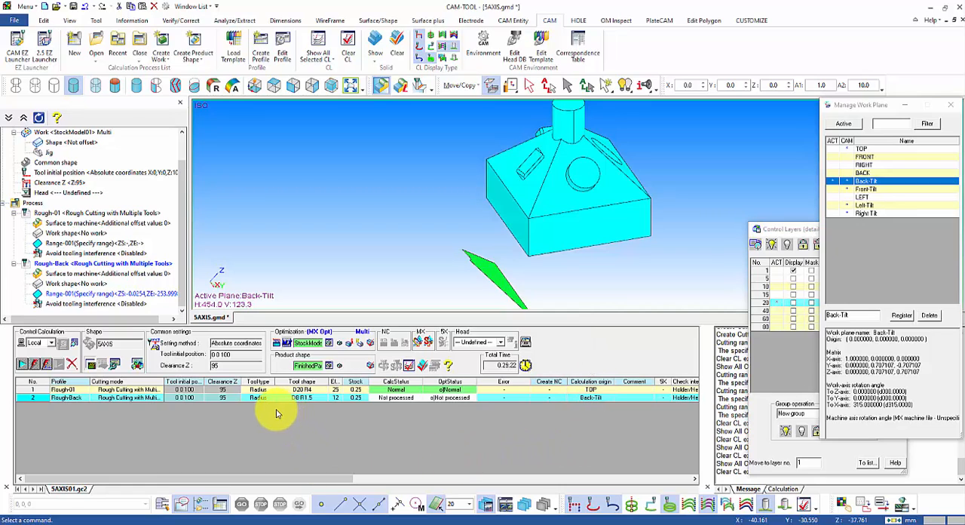
# Step: Activate layer 5 and set the part model plus the layer 5 surfaces as Rough-Back's surfaces to machine
pyautogui.rightClick(62, 402)
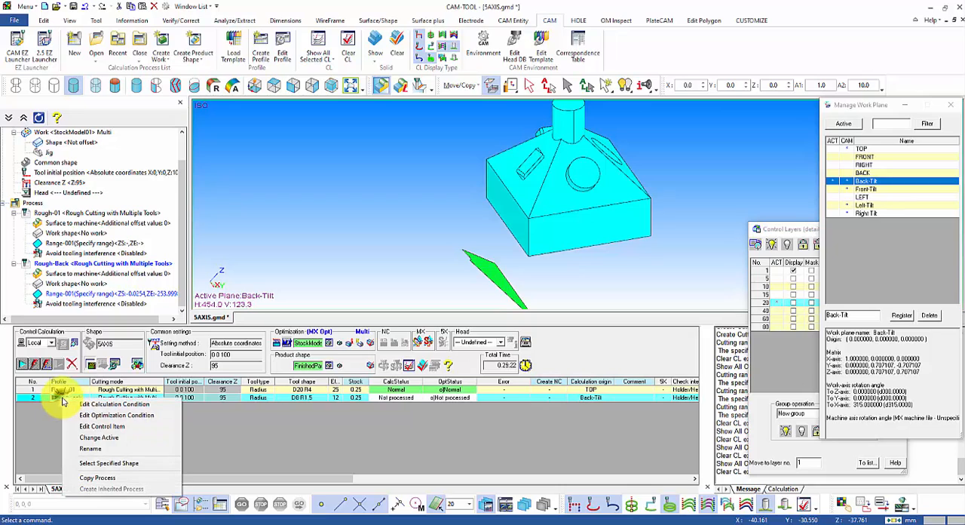
pyautogui.click(62, 274)
pyautogui.rightClick(75, 274)
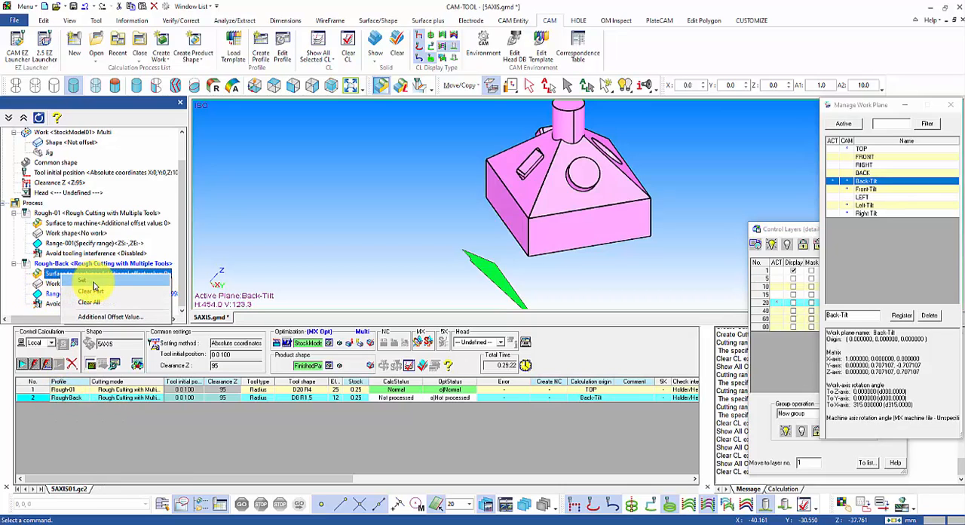
pyautogui.click(93, 282)
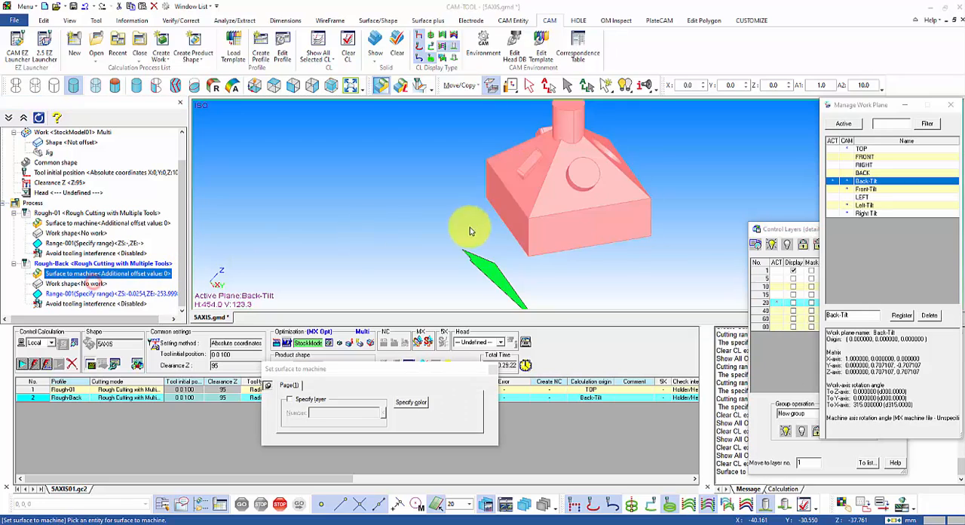
pyautogui.click(778, 278)
pyautogui.moveTo(431, 129); pyautogui.dragTo(688, 250)
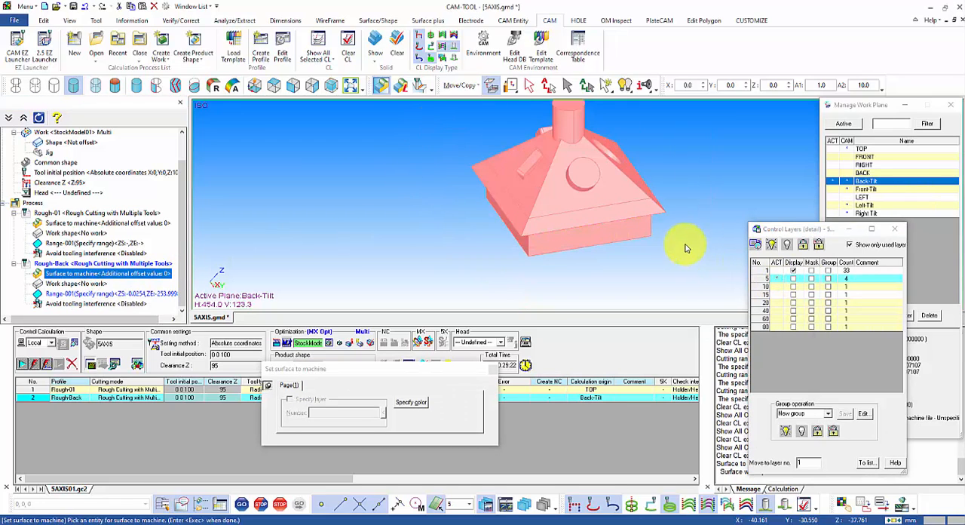
pyautogui.press('Return')
# Step: Activate layer 20 and assign its surface as the cutting range of the Rough-Back process
pyautogui.click(61, 293)
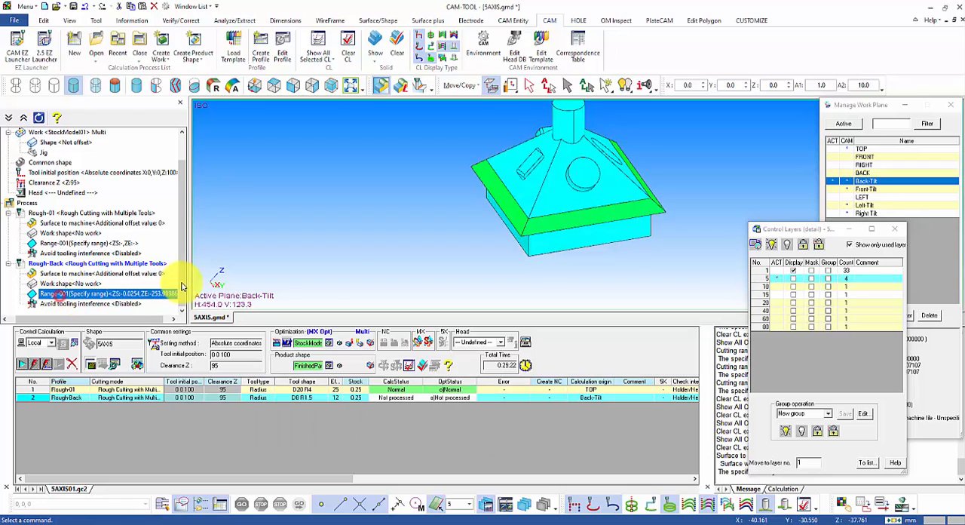
pyautogui.rightClick(99, 293)
pyautogui.click(125, 294)
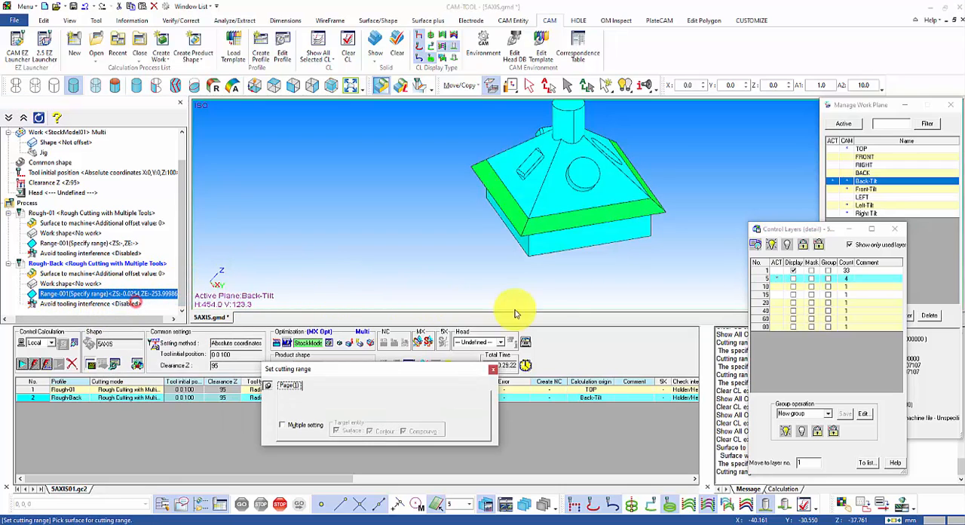
pyautogui.click(778, 303)
pyautogui.click(492, 277)
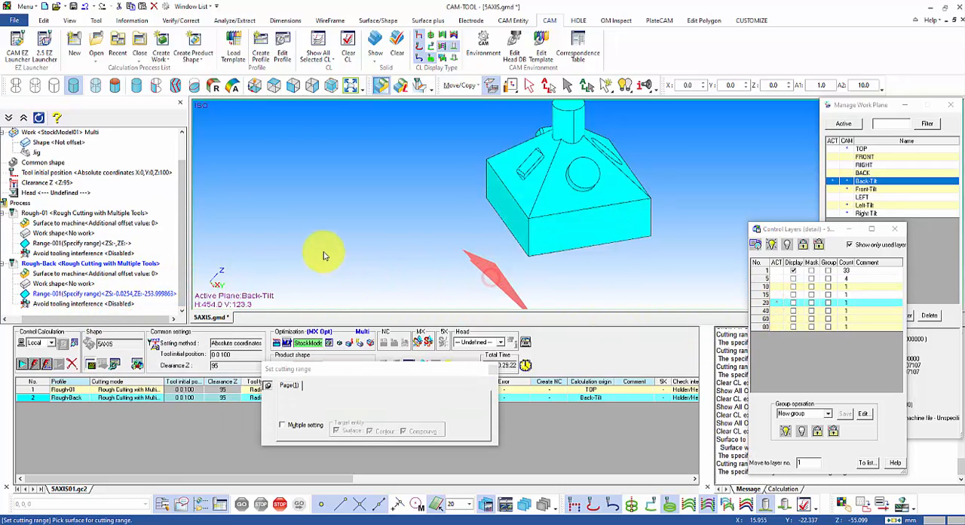
# Step: Disable the start and end cutting Z limits for Rough-Back, set its stock to 0.1, and calculate the process
pyautogui.rightClick(83, 397)
pyautogui.click(110, 404)
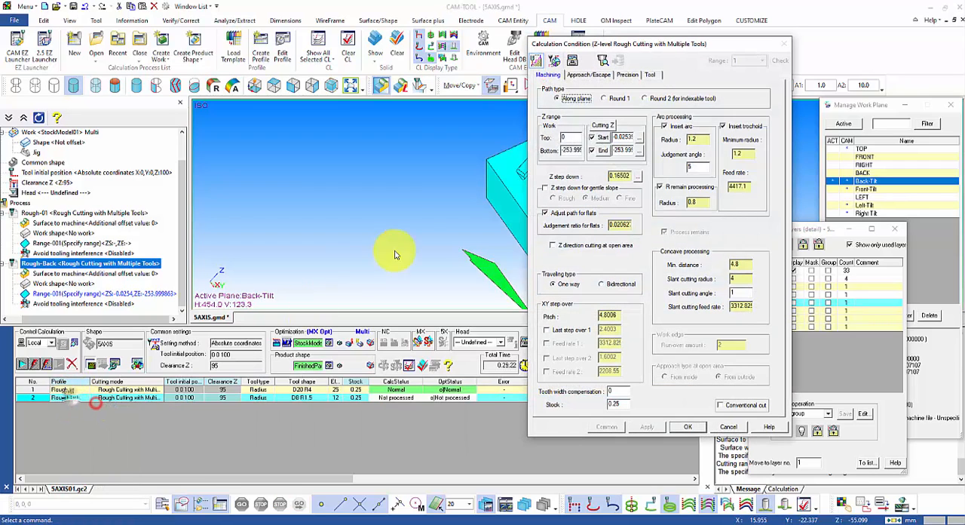
pyautogui.click(572, 139)
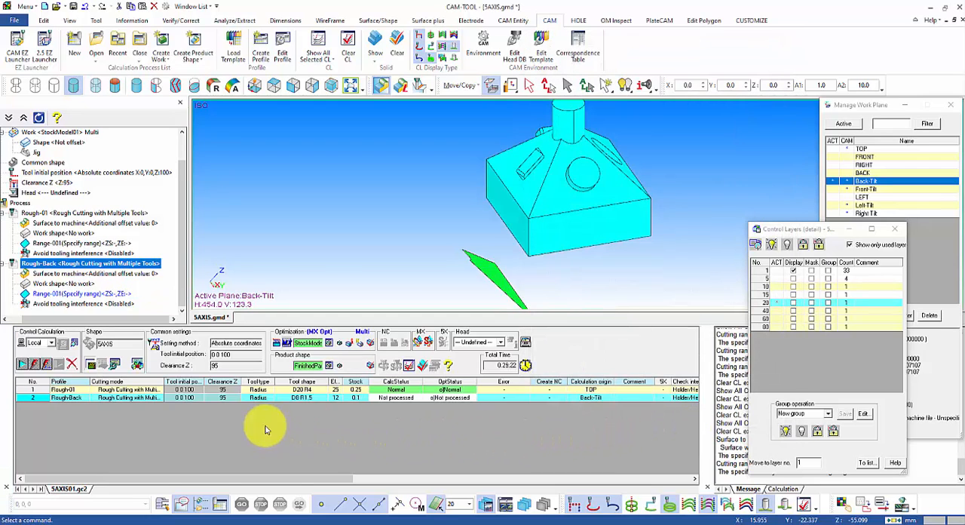
pyautogui.click(21, 365)
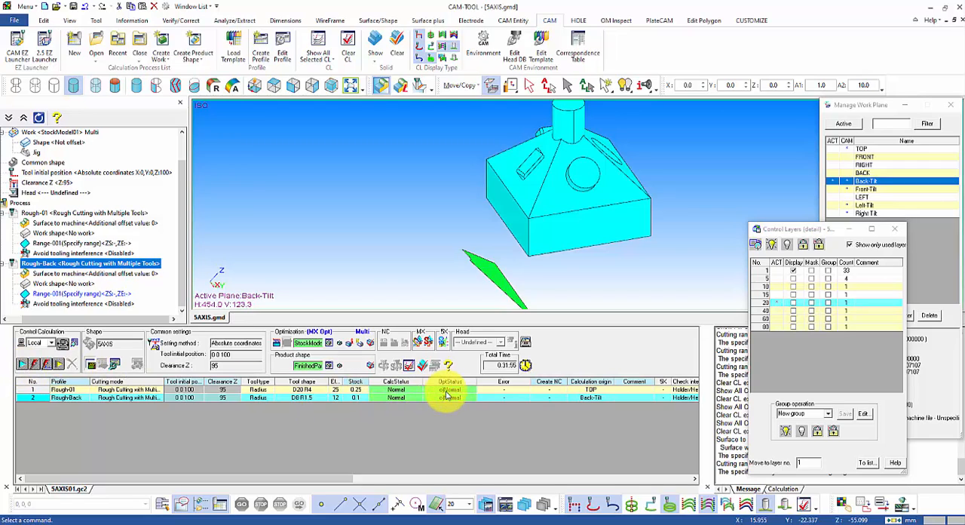
pyautogui.moveTo(661, 196); pyautogui.dragTo(127, 274, button='middle')
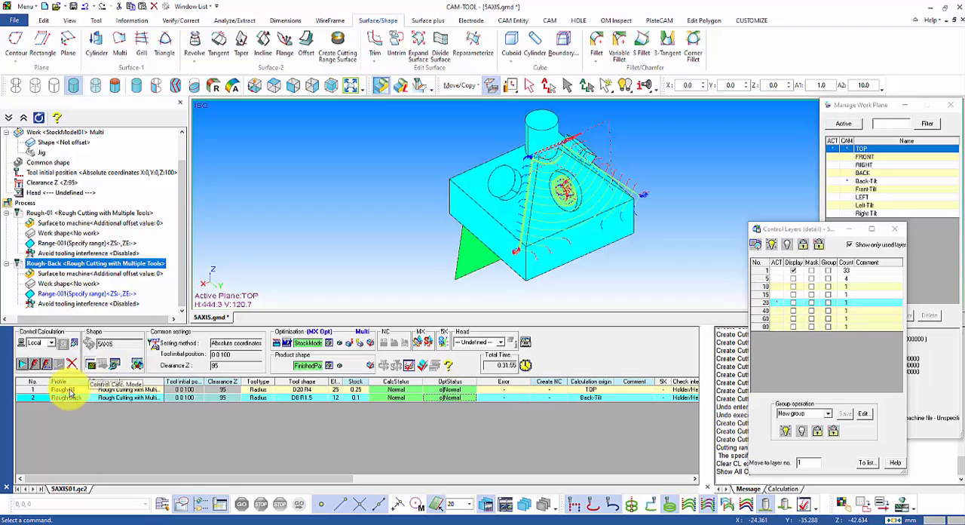
# Step: Copy the Rough-Back process as Rough-Front, adding it after the last process
pyautogui.rightClick(70, 398)
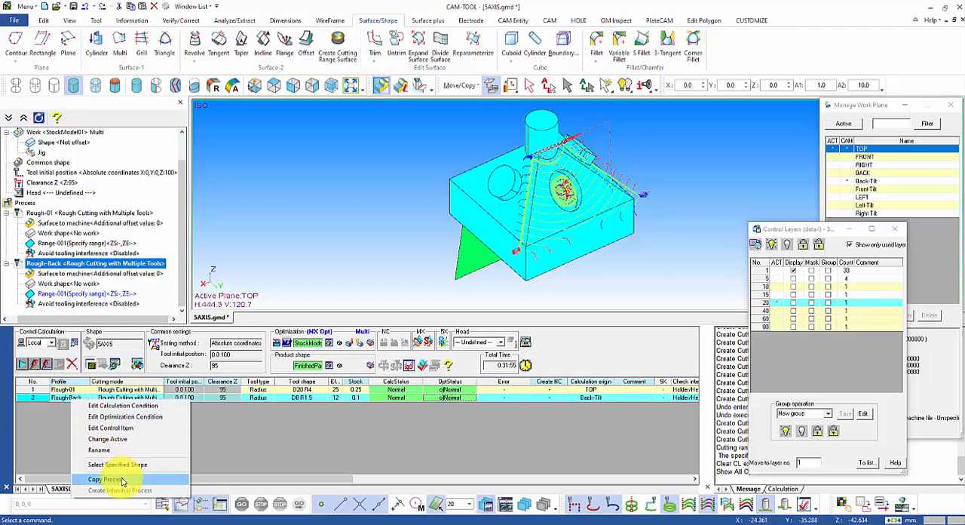
pyautogui.click(123, 480)
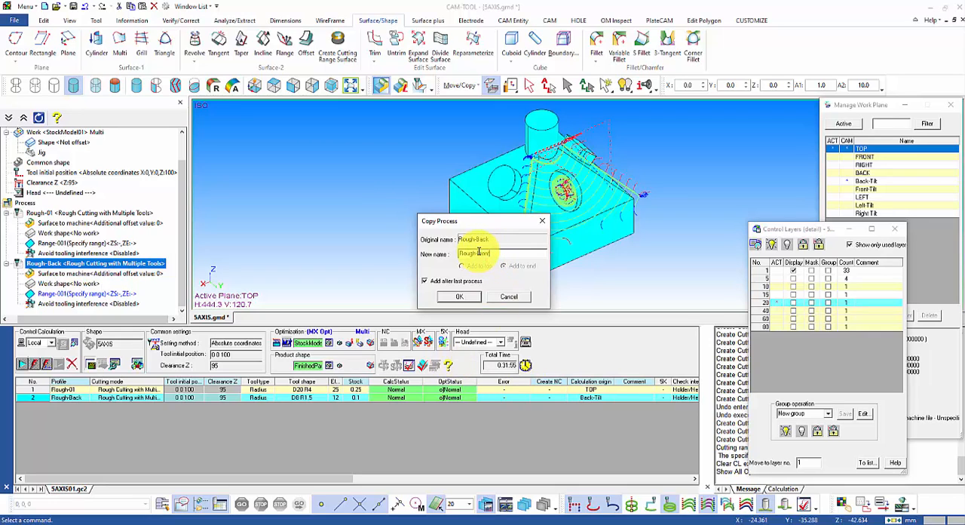
pyautogui.click(457, 298)
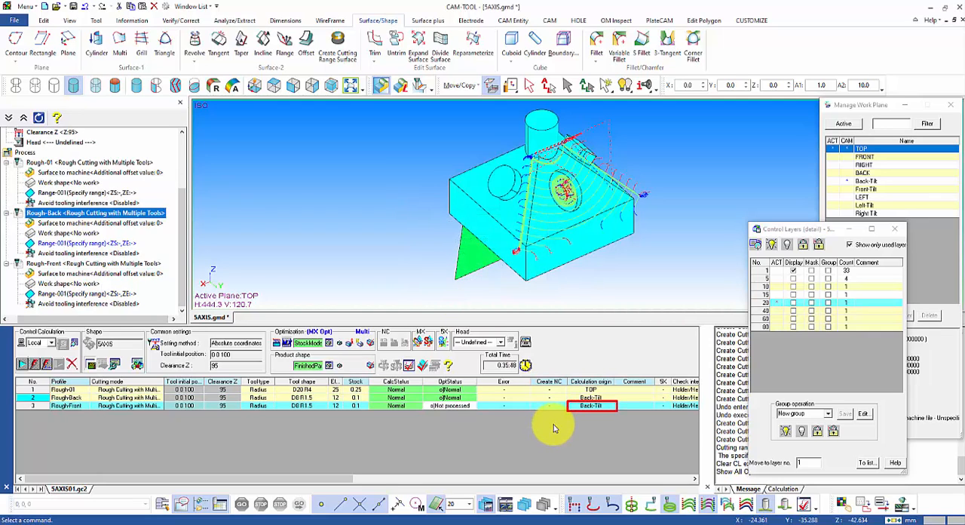
# Step: Set the calculation origin of the Rough-Front process to the Front-Tilt work plane
pyautogui.click(593, 409)
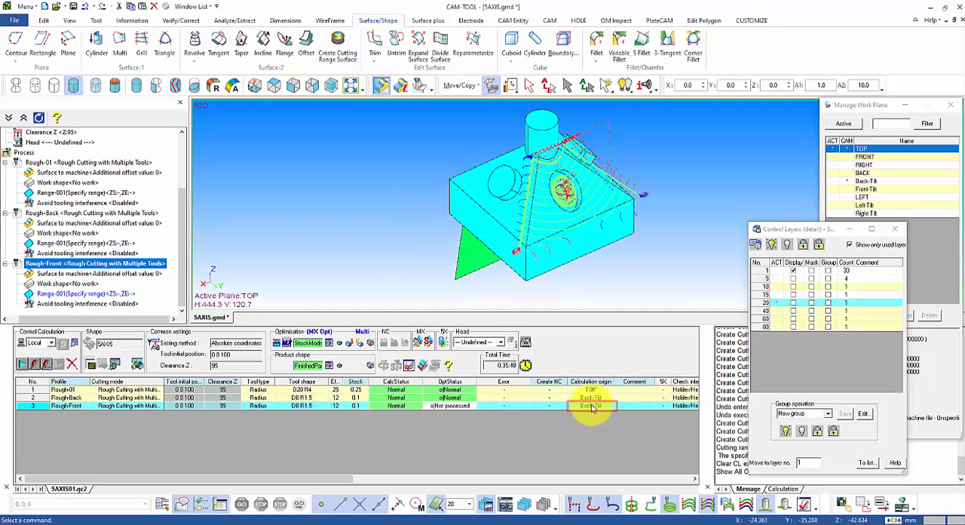
pyautogui.rightClick(592, 409)
pyautogui.click(615, 421)
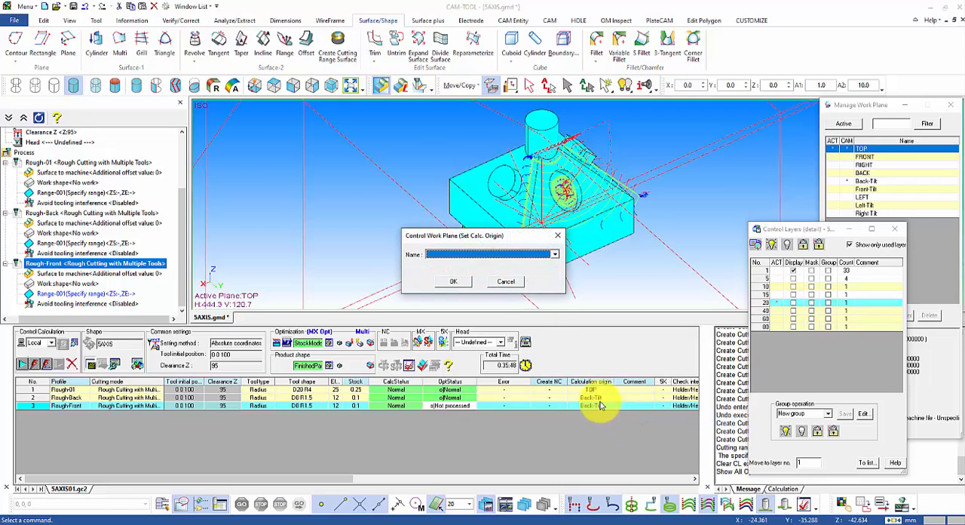
pyautogui.click(484, 254)
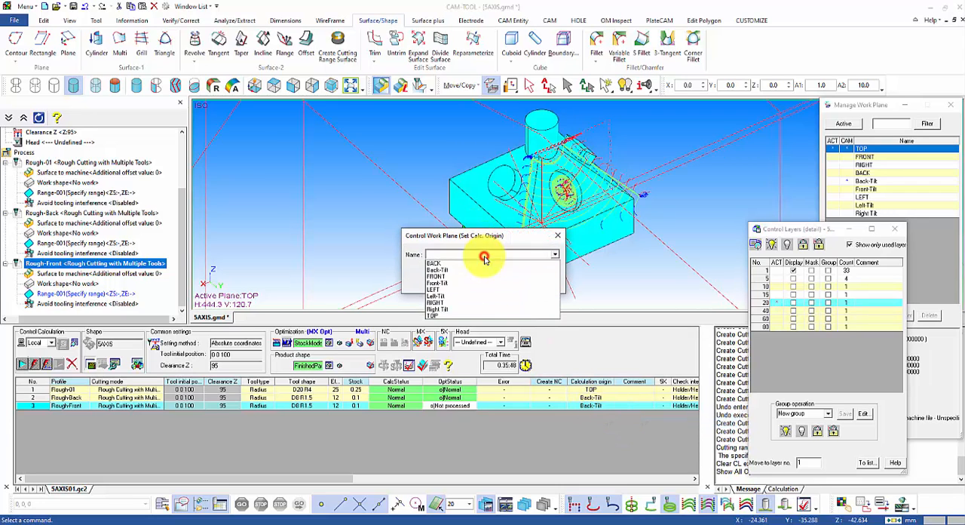
pyautogui.click(445, 284)
pyautogui.click(444, 282)
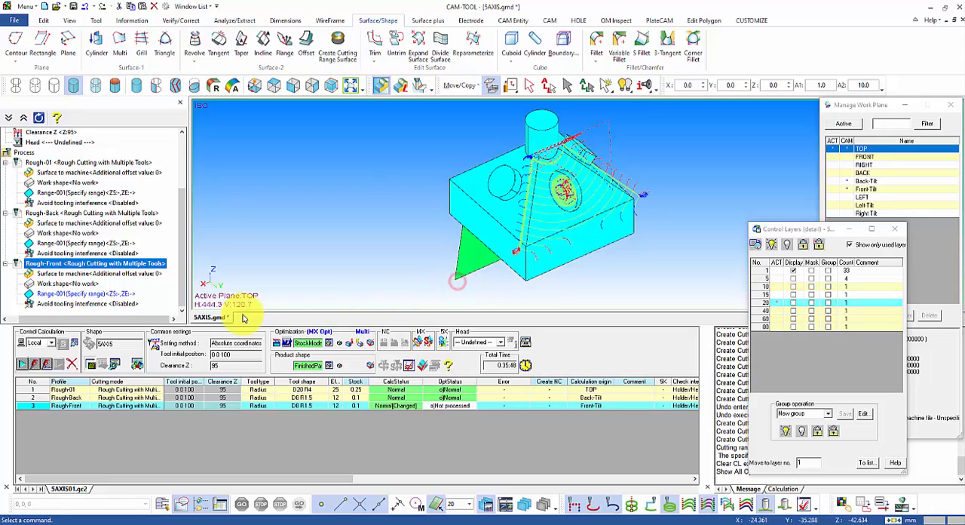
# Step: Activate layer 40 and assign its surface as the cutting range of the Rough-Front process
pyautogui.click(52, 293)
pyautogui.click(776, 310)
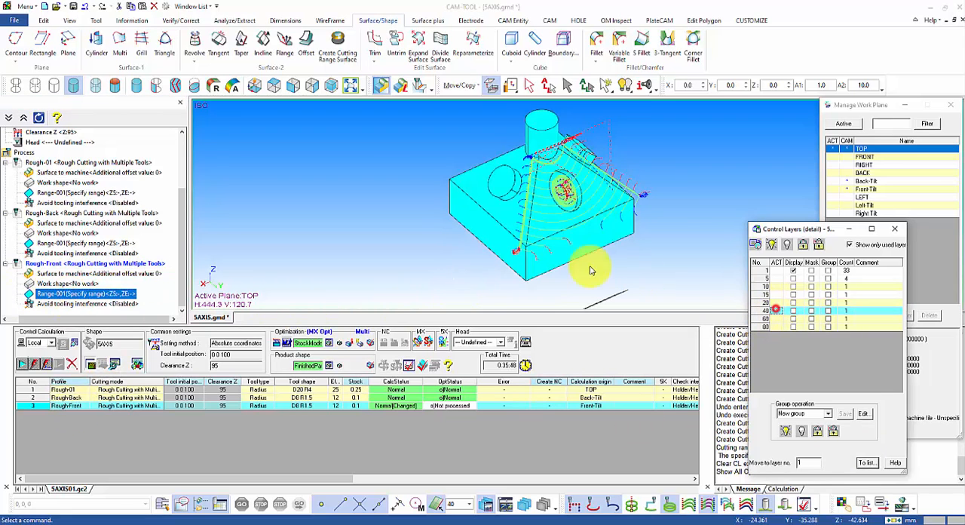
pyautogui.moveTo(592, 270); pyautogui.dragTo(636, 272, button='middle')
pyautogui.rightClick(107, 295)
pyautogui.click(134, 304)
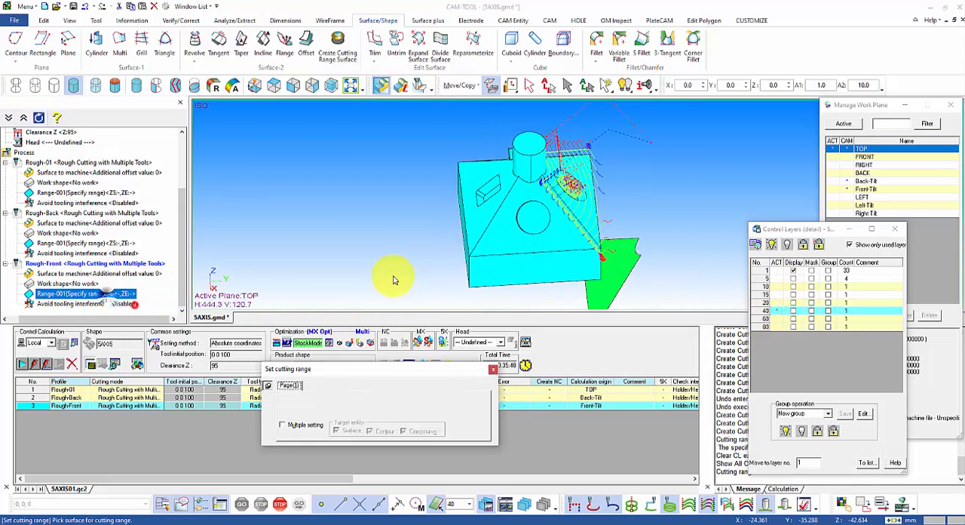
pyautogui.click(616, 273)
pyautogui.rightClick(660, 227)
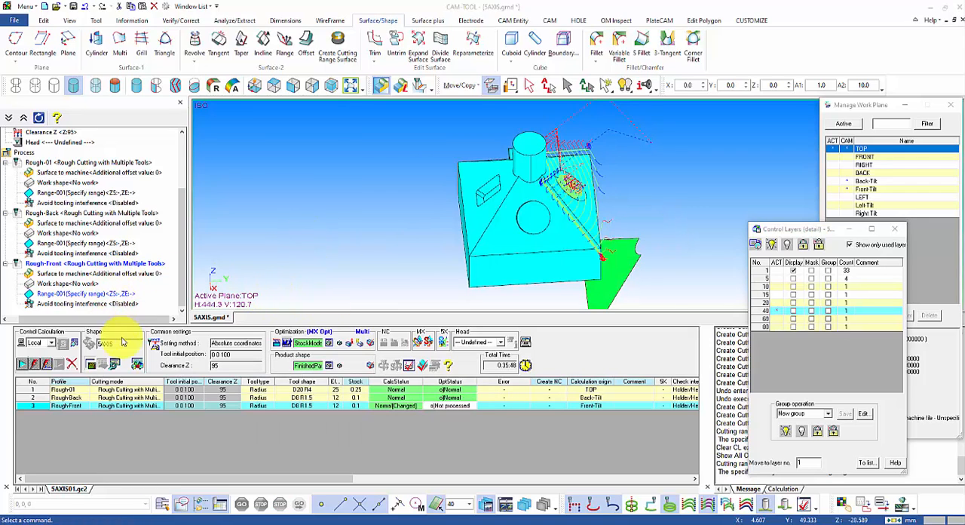
# Step: Copy the Rough-Front process as Rough-Left
pyautogui.rightClick(73, 408)
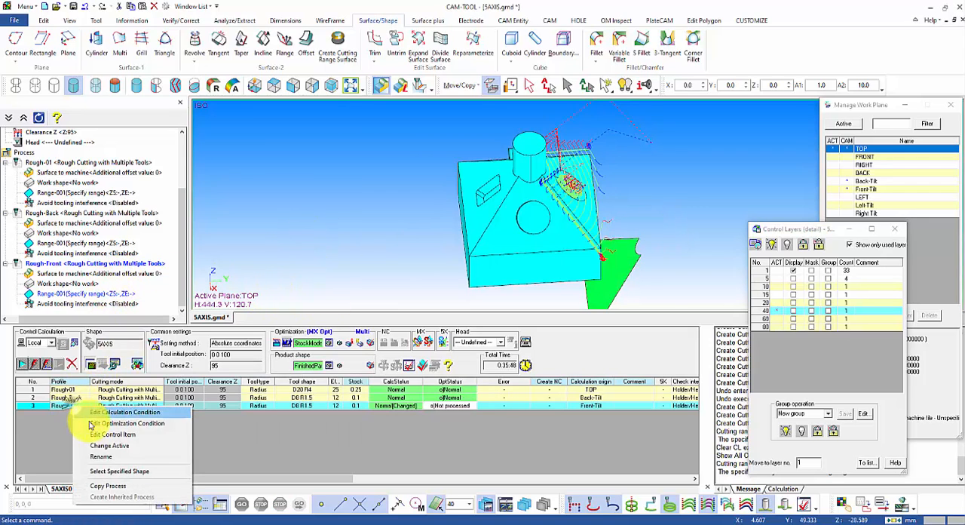
pyautogui.click(114, 484)
pyautogui.write('Left')
pyautogui.click(475, 298)
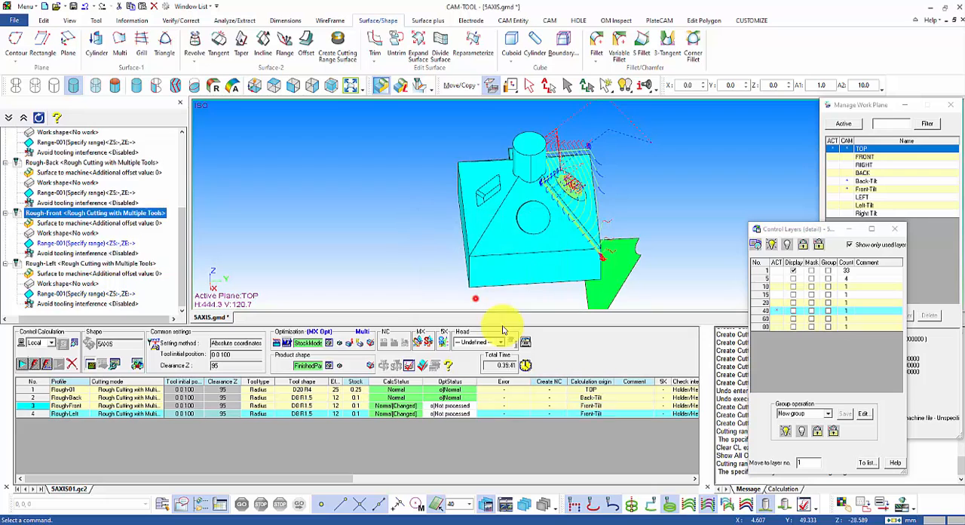
# Step: Set the calculation origin of the Rough-Left process to the Left-Tilt work plane
pyautogui.rightClick(592, 413)
pyautogui.click(628, 434)
pyautogui.click(502, 254)
pyautogui.click(445, 295)
pyautogui.click(454, 283)
# Step: Activate layer 60, assign its surface as the cutting range of Rough-Left, and confirm the process's calculation conditions
pyautogui.click(772, 318)
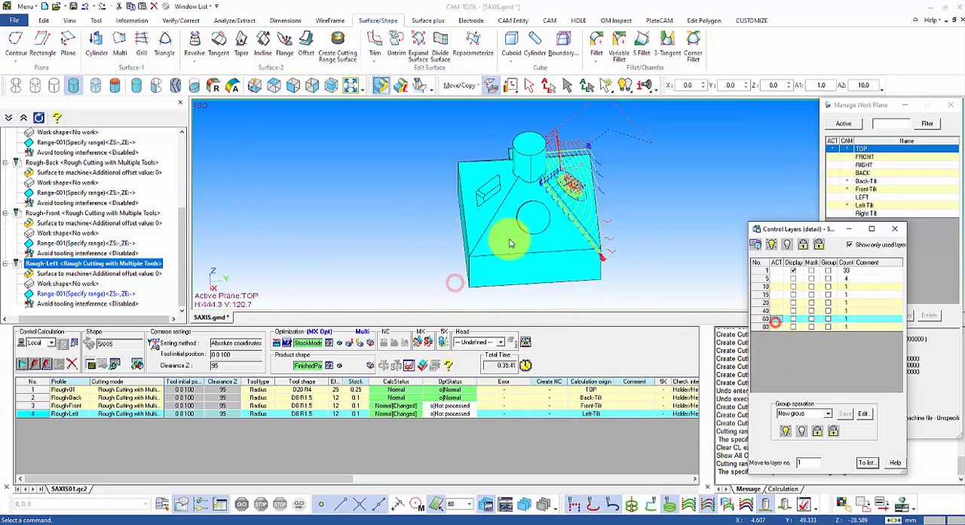
pyautogui.moveTo(511, 241); pyautogui.dragTo(410, 221, button='middle')
pyautogui.rightClick(86, 293)
pyautogui.click(114, 303)
pyautogui.click(499, 246)
pyautogui.doubleClick(73, 414)
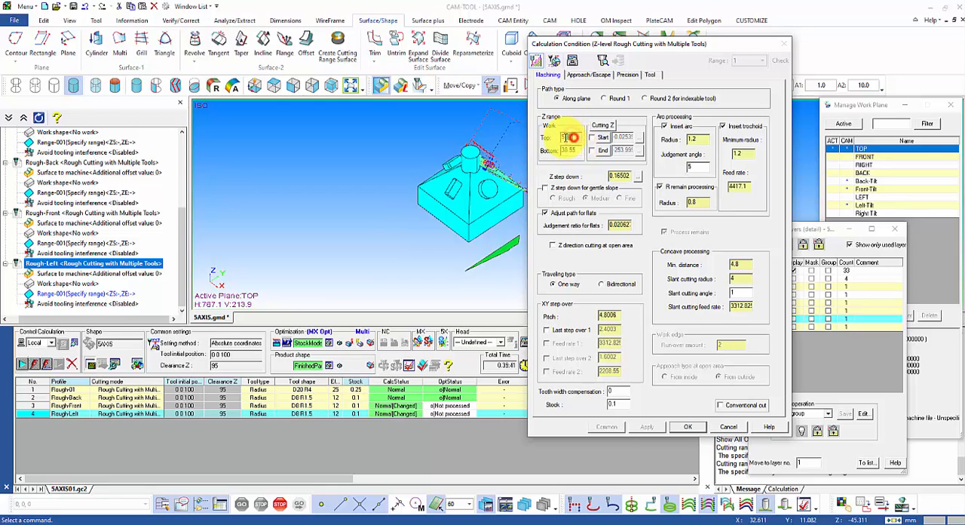
pyautogui.click(688, 427)
# Step: Copy the Rough-Left process as Rough-Right
pyautogui.rightClick(66, 414)
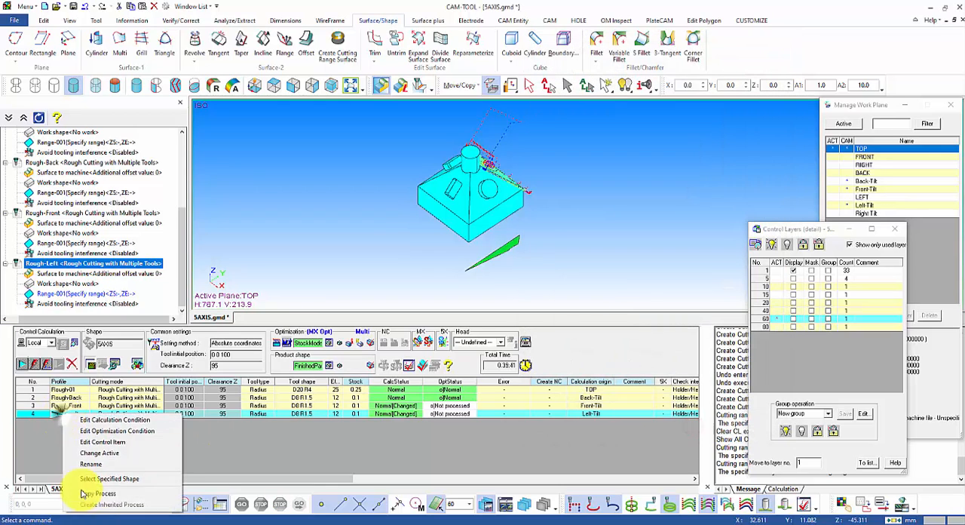
pyautogui.click(97, 494)
pyautogui.write('ht')
pyautogui.click(465, 299)
# Step: Set the calculation origin of the Rough-Right process to the Right-Tilt work plane
pyautogui.rightClick(588, 421)
pyautogui.click(619, 442)
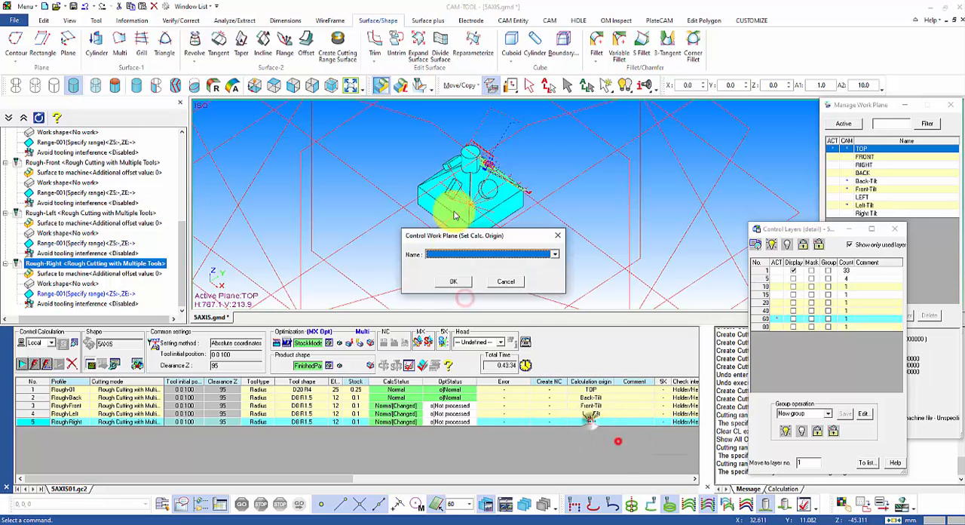
pyautogui.click(457, 253)
pyautogui.click(441, 309)
pyautogui.click(450, 283)
# Step: Activate layer 80 and assign its surface as the cutting range of the Rough-Right process
pyautogui.rightClick(91, 292)
pyautogui.doubleClick(91, 293)
pyautogui.click(780, 327)
pyautogui.click(425, 224)
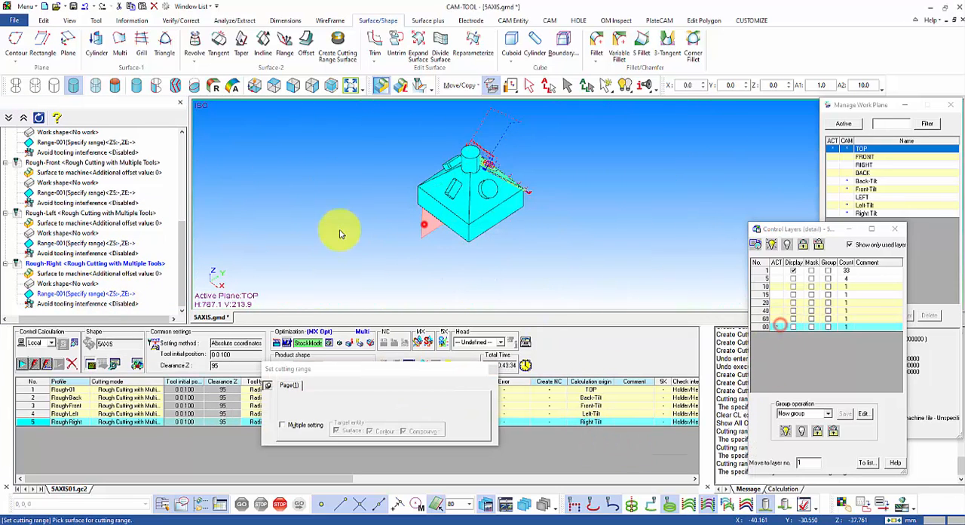
pyautogui.rightClick(345, 227)
# Step: Calculate the Rough-Front, Rough-Left and Rough-Right processes together
pyautogui.moveTo(406, 405); pyautogui.dragTo(410, 422)
pyautogui.click(28, 364)
pyautogui.press('Return')
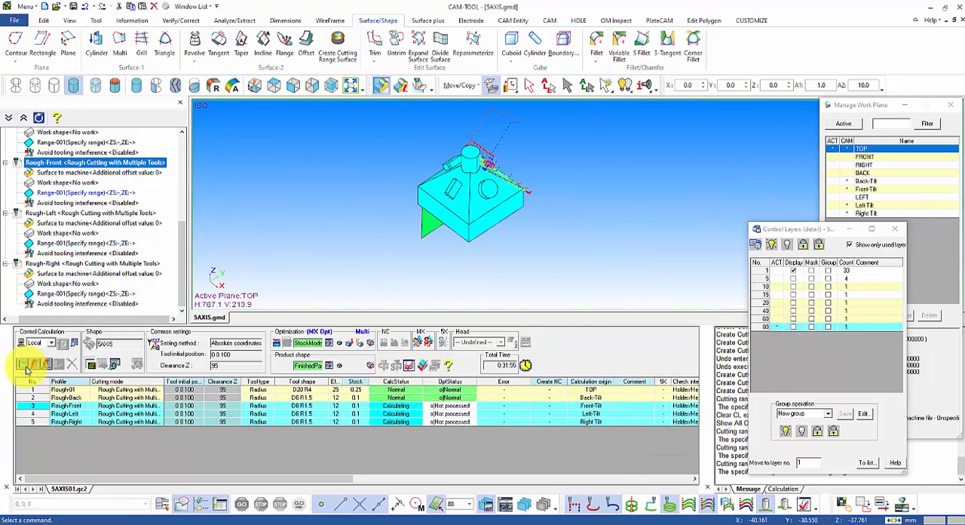
# Step: Display the optimized toolpaths of Rough-Front, Rough-Left and Rough-Right one after another and examine them on the part
pyautogui.moveTo(675, 232); pyautogui.dragTo(532, 172, button='middle')
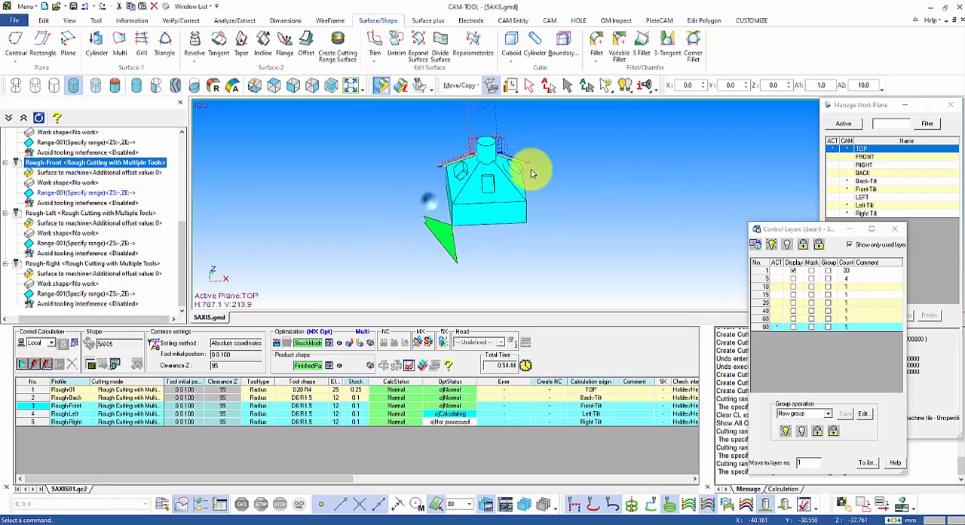
pyautogui.scroll(2, 521, 160)
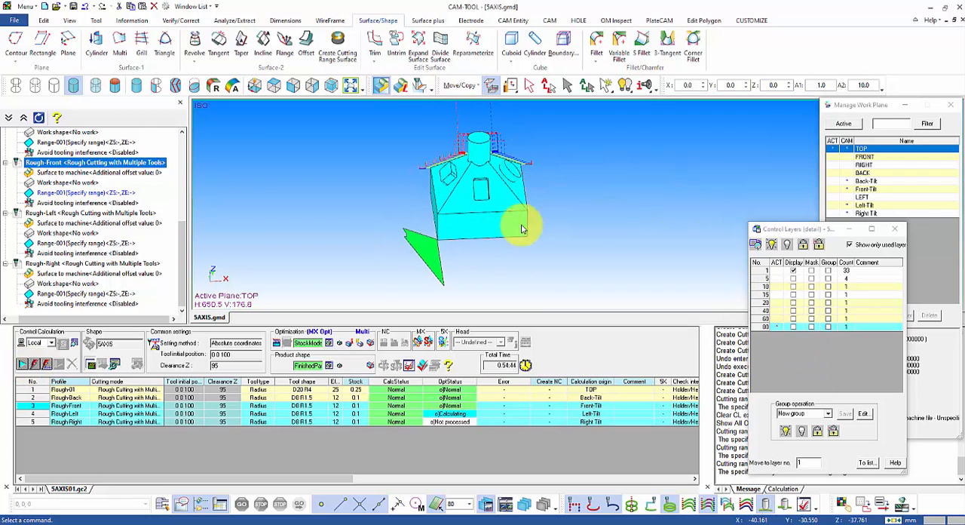
pyautogui.click(463, 407)
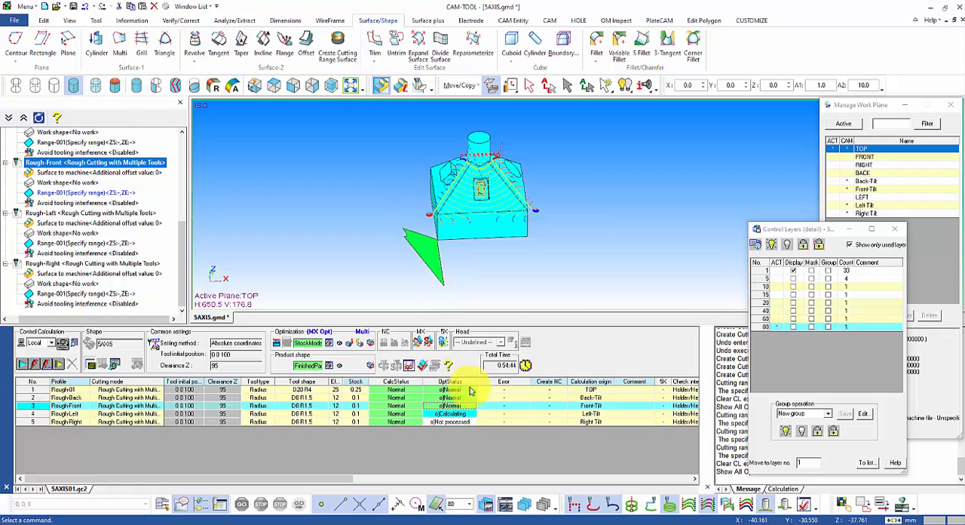
pyautogui.click(463, 414)
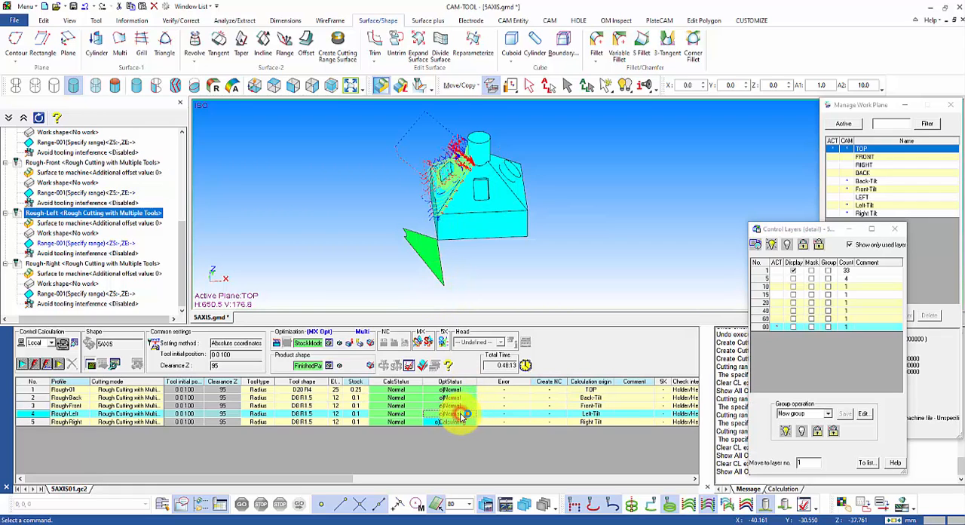
pyautogui.scroll(5, 453, 158)
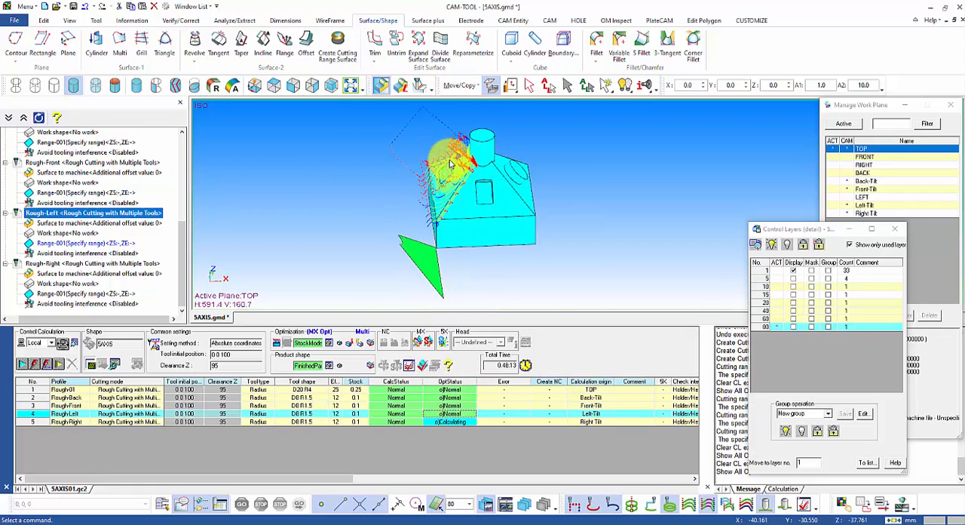
pyautogui.moveTo(527, 213); pyautogui.dragTo(511, 193, button='middle')
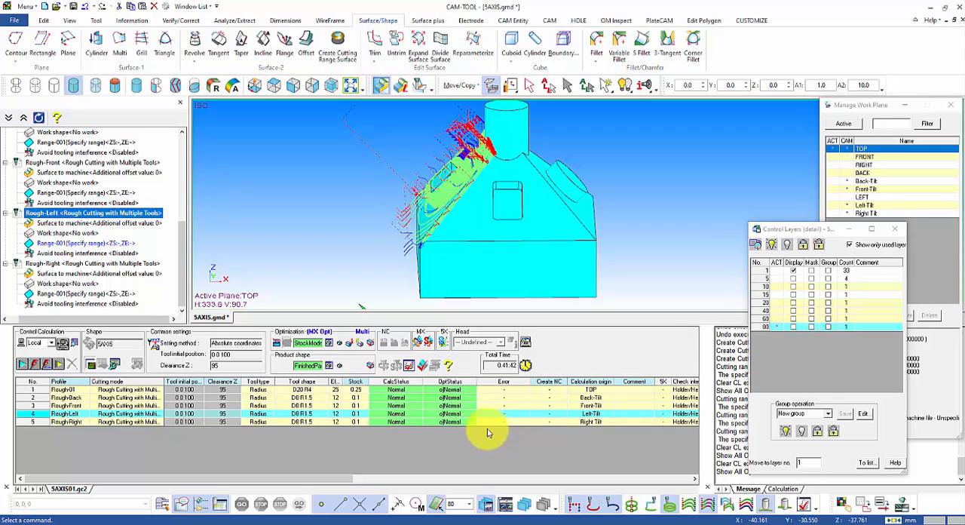
pyautogui.click(456, 423)
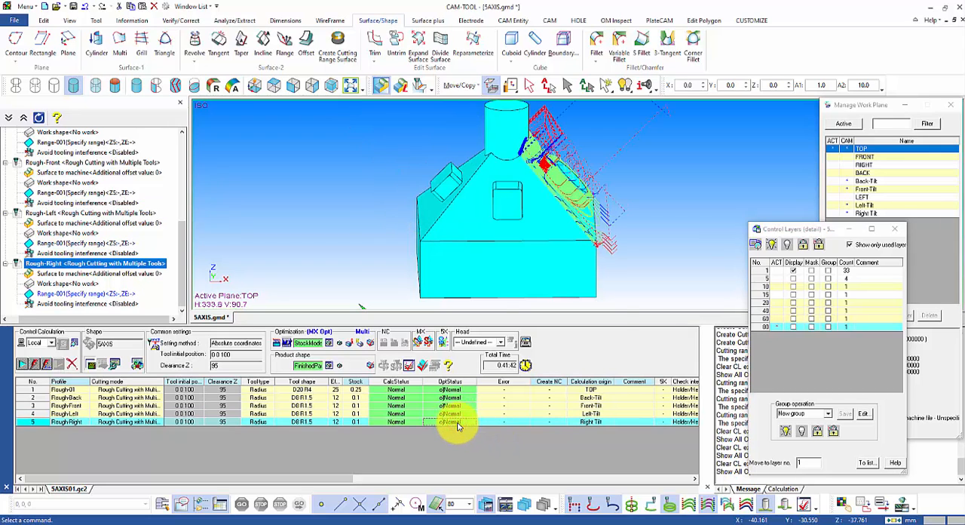
# Step: Show the solid work result of the Rough-Right process and inspect the machined stock from several sides
pyautogui.rightClick(457, 425)
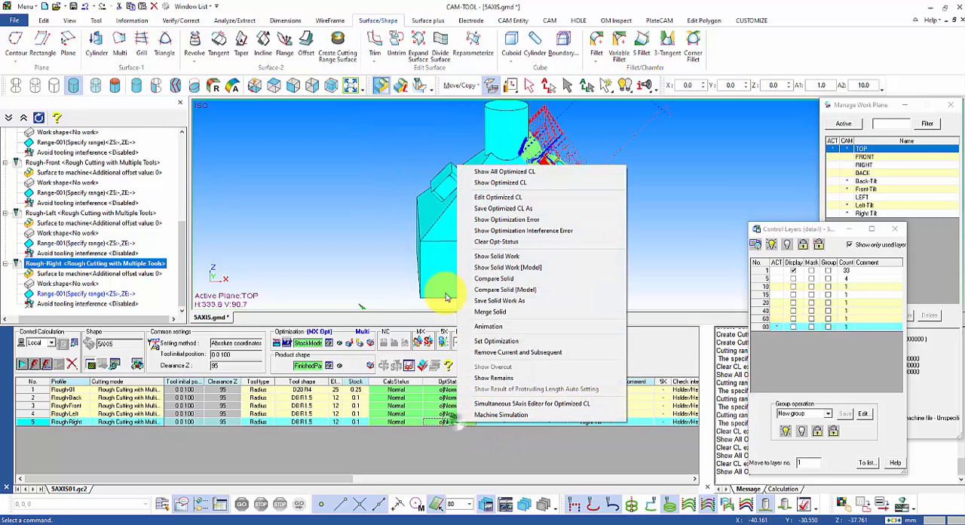
pyautogui.click(498, 257)
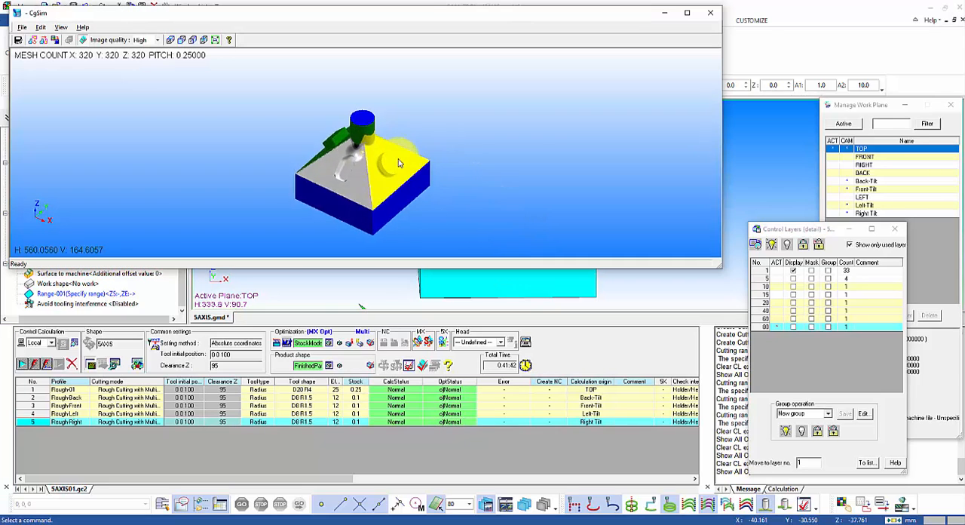
pyautogui.moveTo(399, 162); pyautogui.dragTo(602, 164)
pyautogui.moveTo(309, 158); pyautogui.dragTo(543, 142)
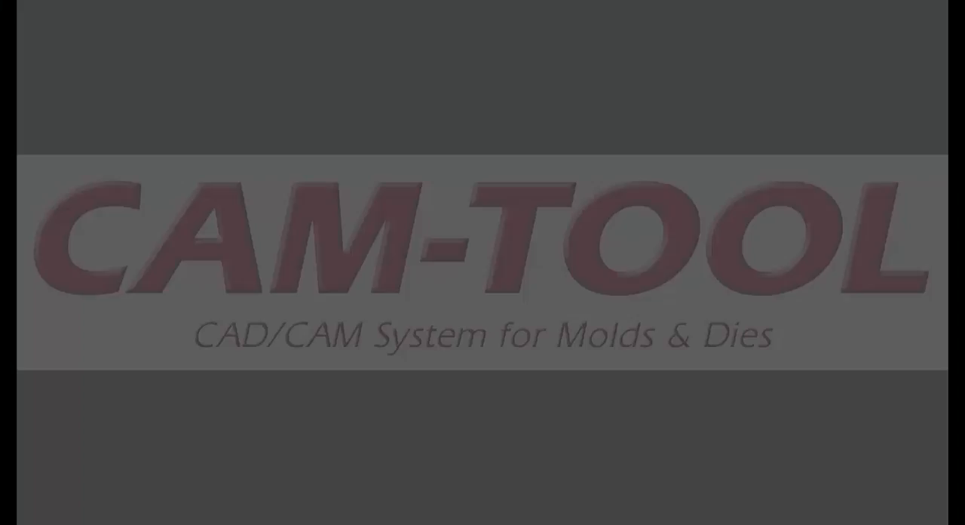